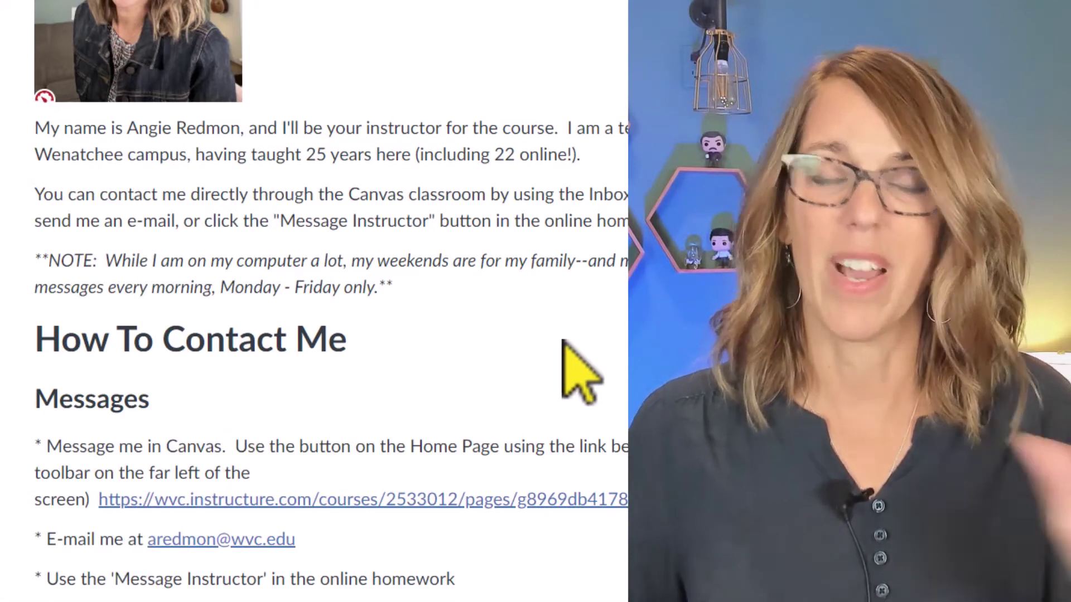
Review the How To Contact Your Instructor Copy page and open it for editing
{"action": "scroll", "coordinate": [562, 341], "scroll_direction": "down", "scroll_amount": 5}
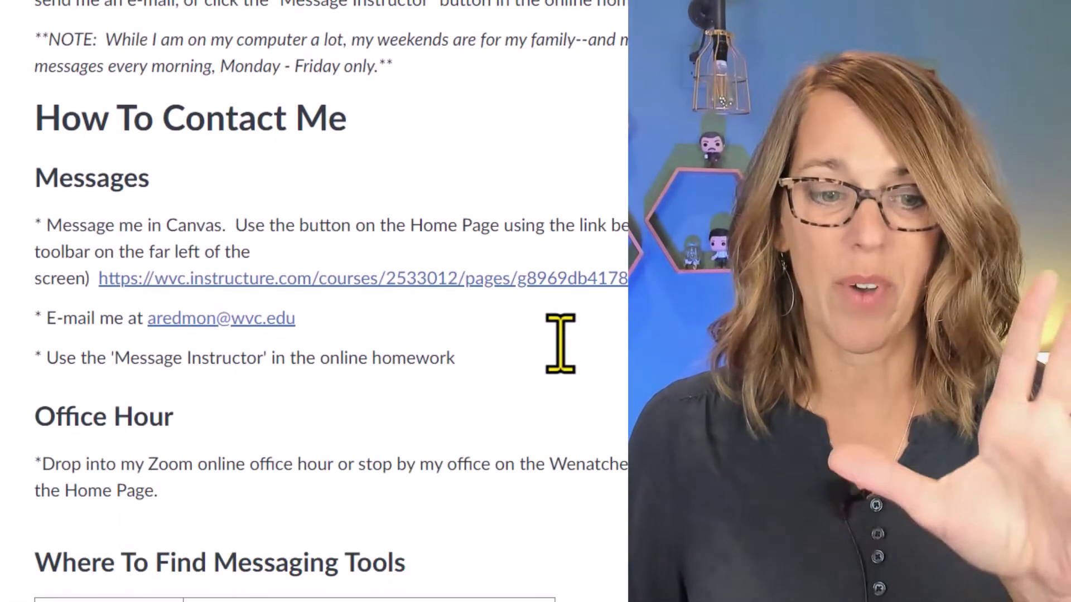
{"action": "scroll", "coordinate": [563, 341], "scroll_direction": "down", "scroll_amount": 2}
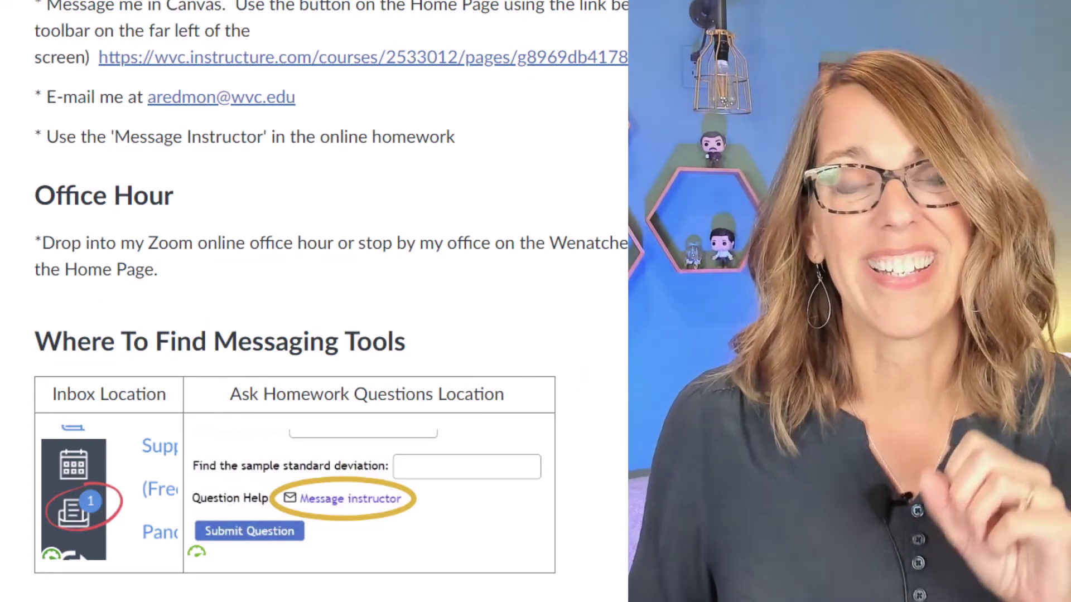
{"action": "scroll", "coordinate": [647, 296], "scroll_direction": "up", "scroll_amount": 6}
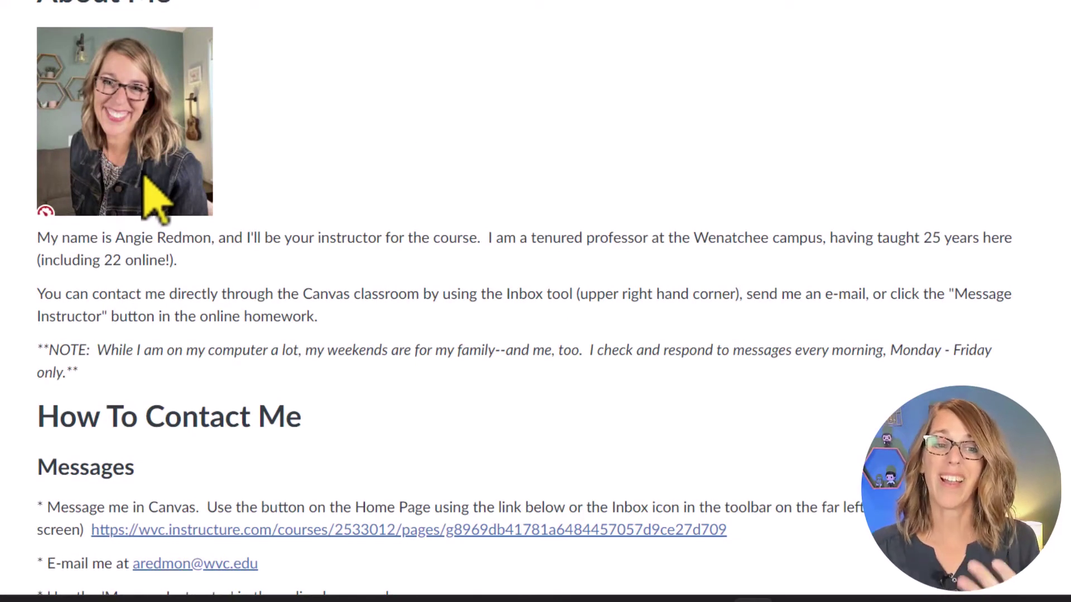
{"action": "scroll", "coordinate": [521, 204], "scroll_direction": "up", "scroll_amount": 3}
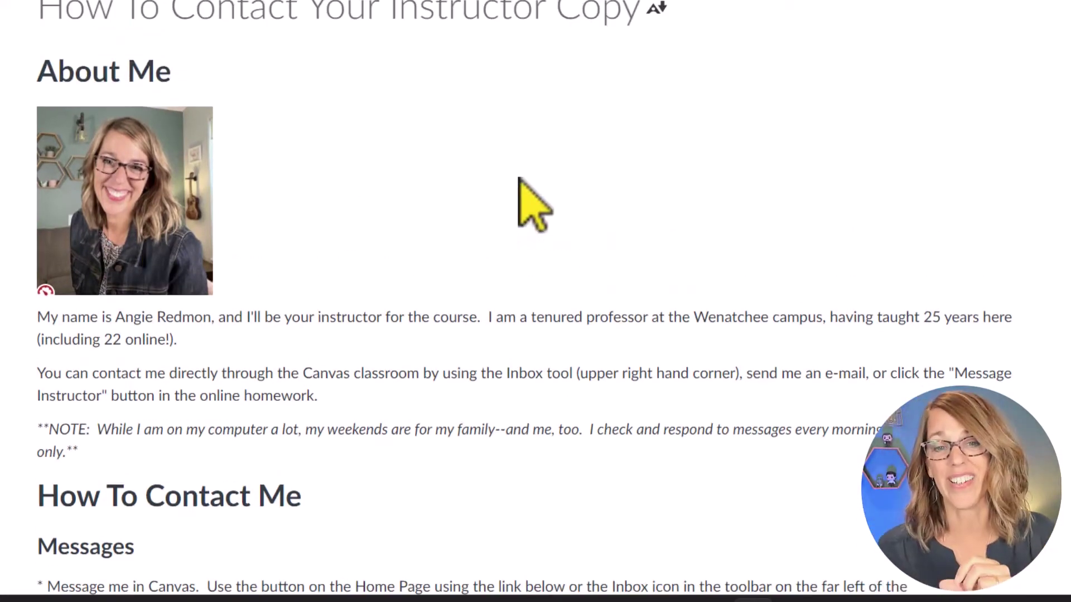
{"action": "left_click", "coordinate": [991, 41]}
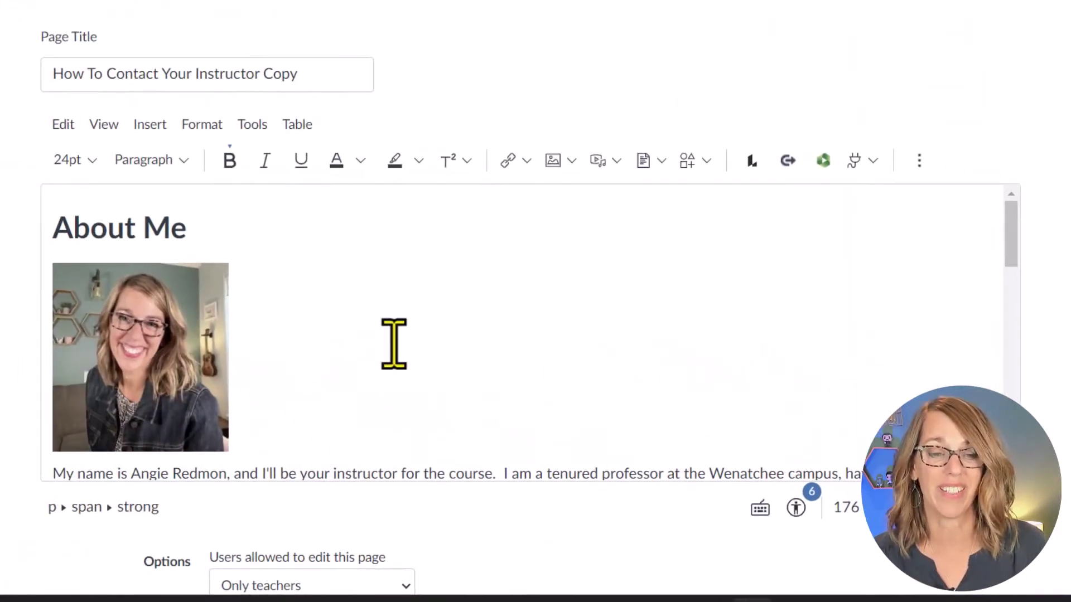
Apply the Heading 2 style to the "About Me" title above the instructor photo
{"action": "left_click", "coordinate": [233, 234]}
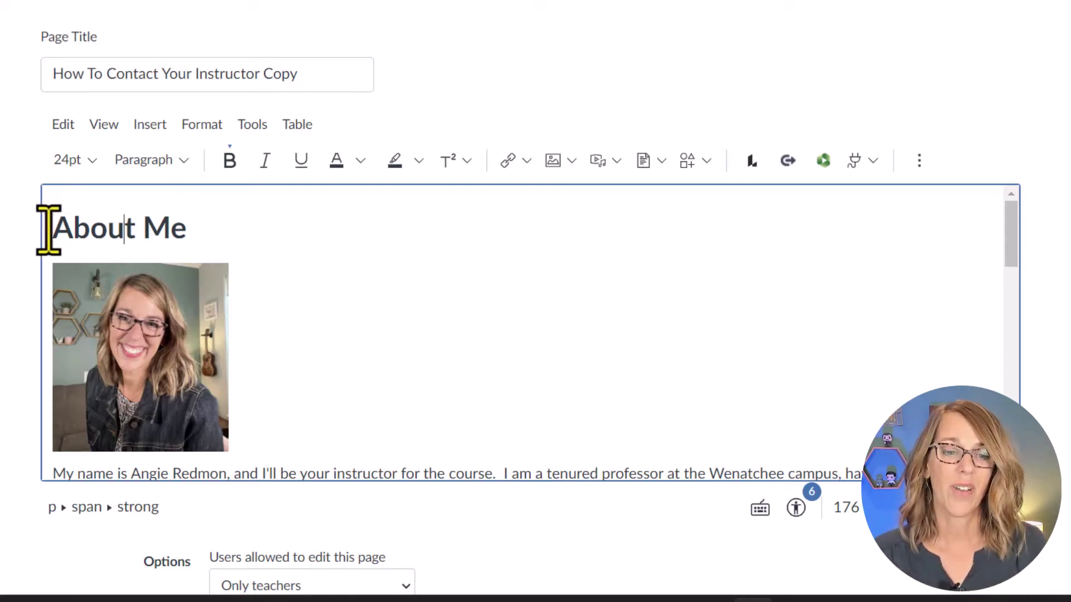
{"action": "left_click_drag", "start_coordinate": [51, 229], "coordinate": [186, 228]}
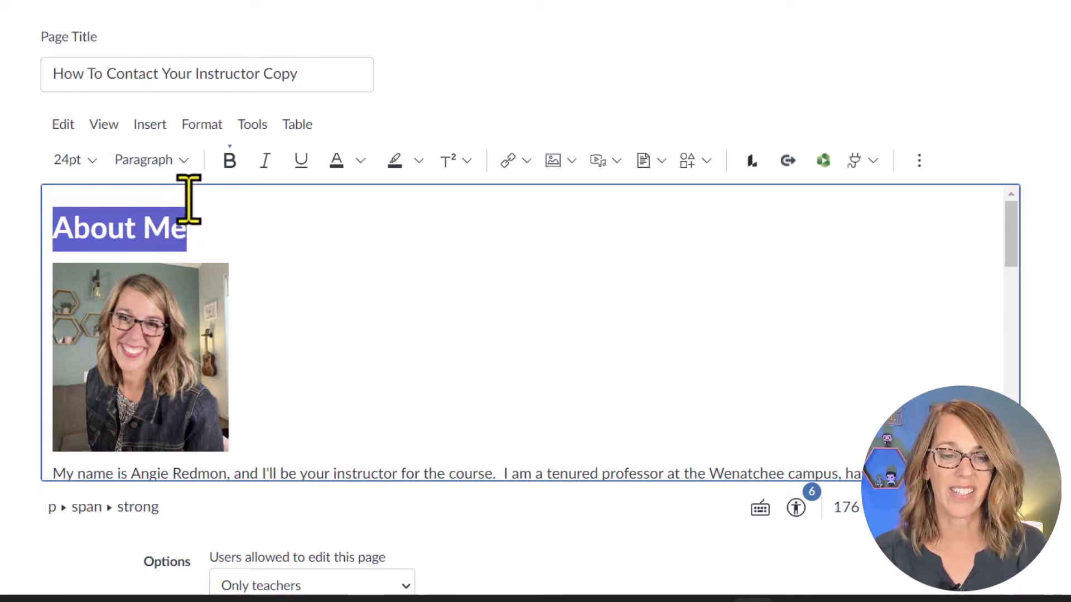
{"action": "left_click", "coordinate": [184, 160]}
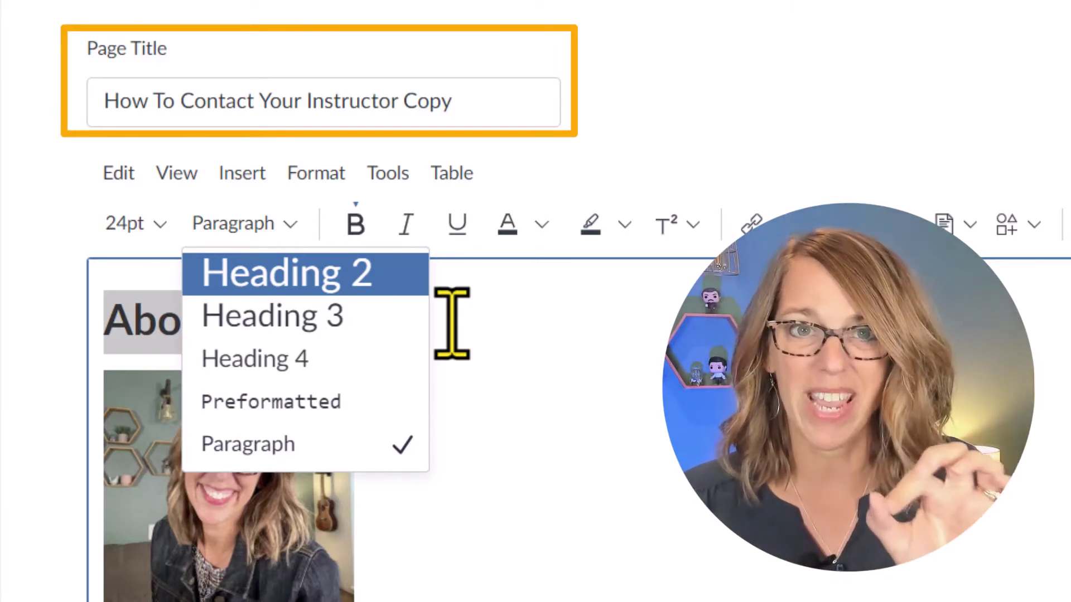
{"action": "left_click", "coordinate": [340, 281]}
Try red text at 10pt on the "About Me" heading and undo the formatting
{"action": "left_click_drag", "start_coordinate": [319, 327], "coordinate": [109, 310]}
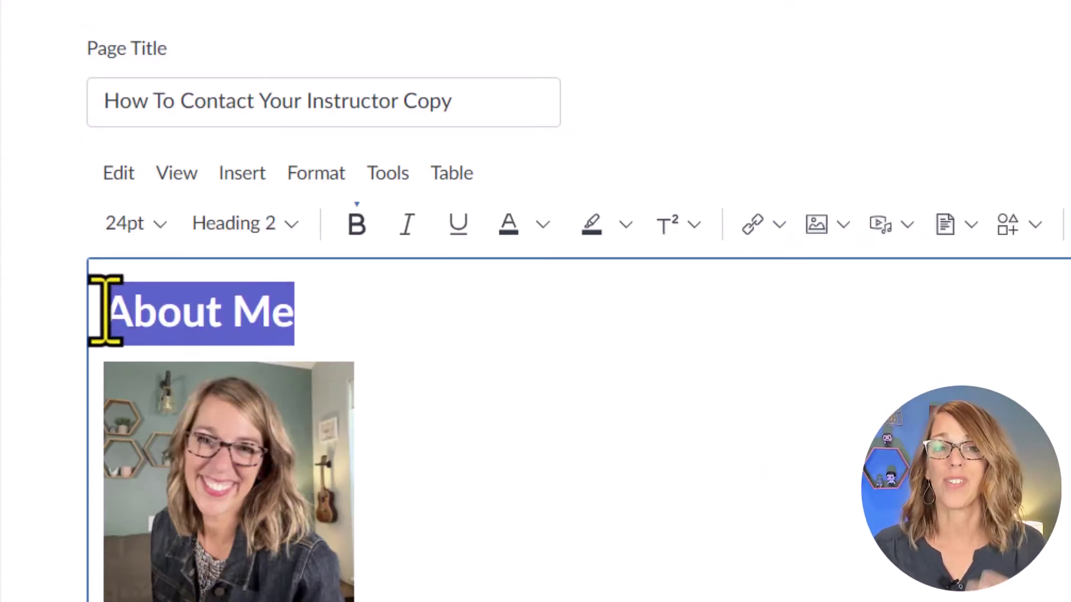
{"action": "left_click", "coordinate": [544, 226]}
{"action": "left_click", "coordinate": [589, 315]}
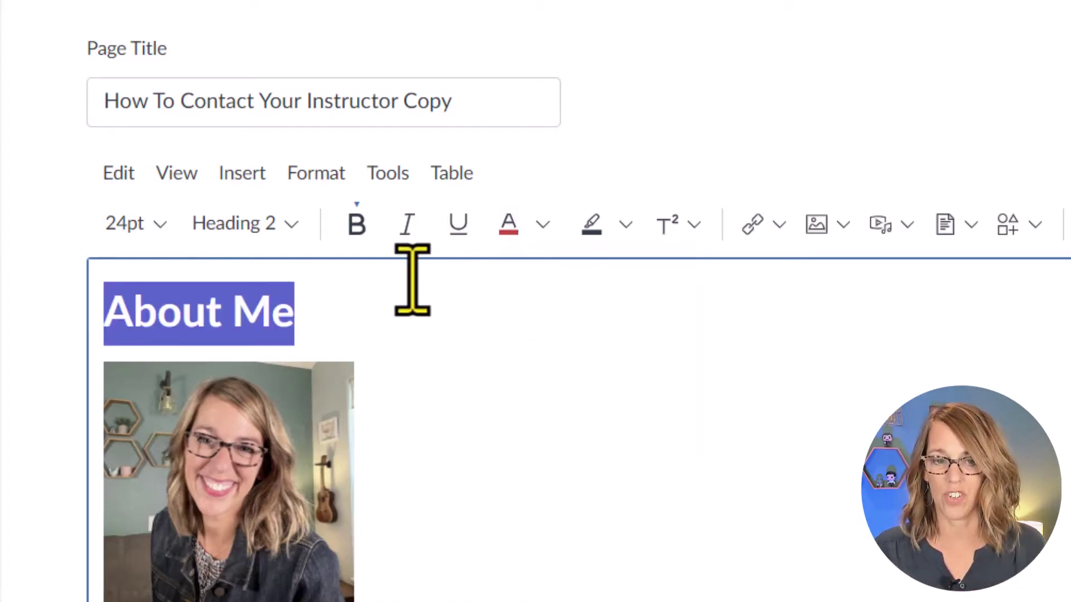
{"action": "left_click", "coordinate": [160, 225]}
{"action": "left_click", "coordinate": [170, 316]}
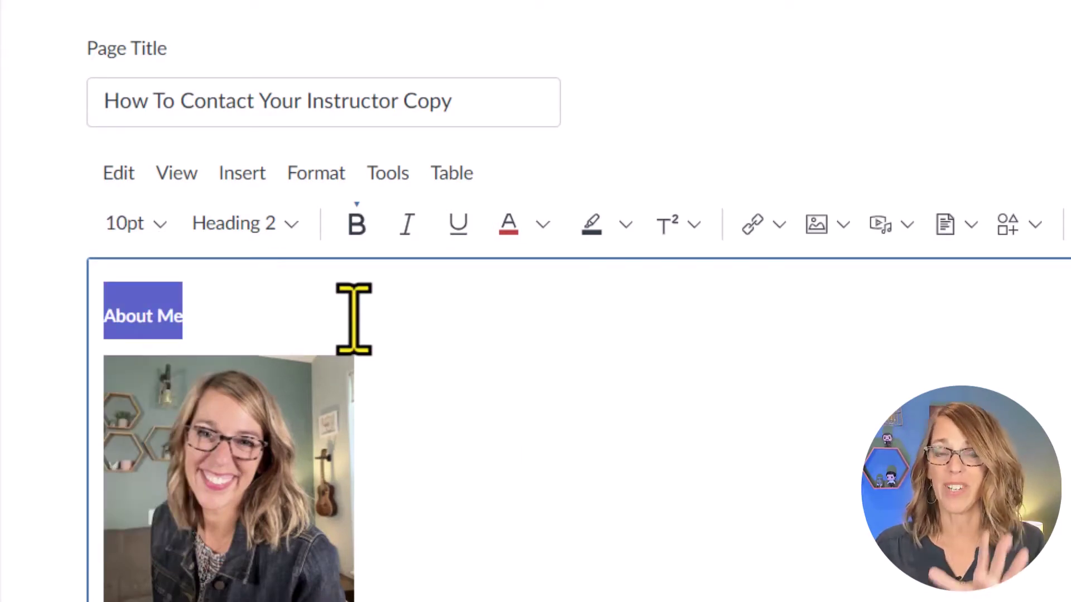
{"action": "key", "text": "ctrl+z"}
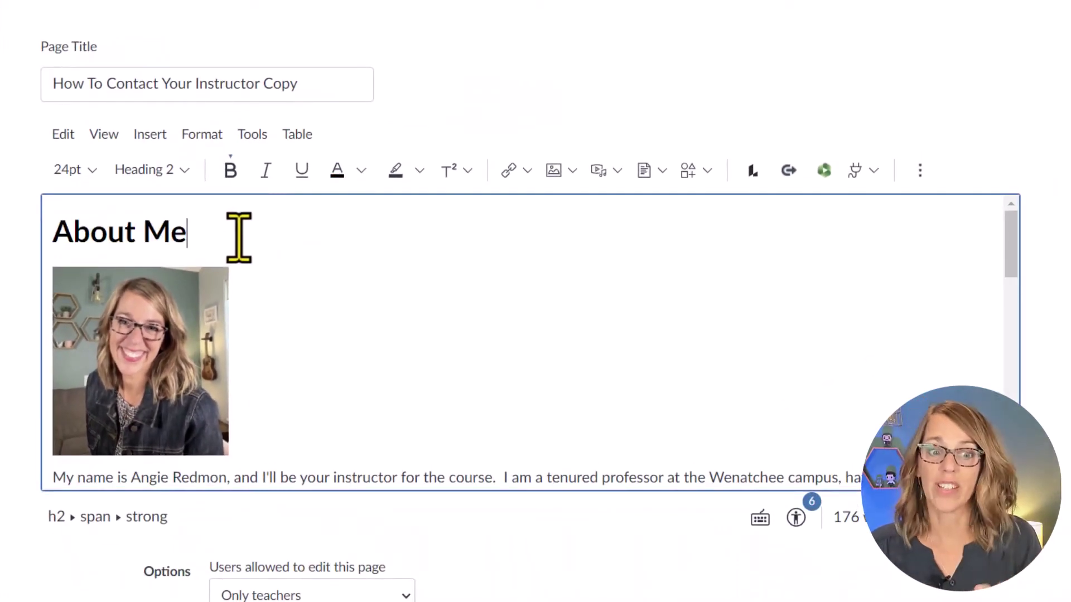
Clear the file name from the instructor photo's alt text and mark the photo as a decorative image
{"action": "left_click", "coordinate": [166, 342]}
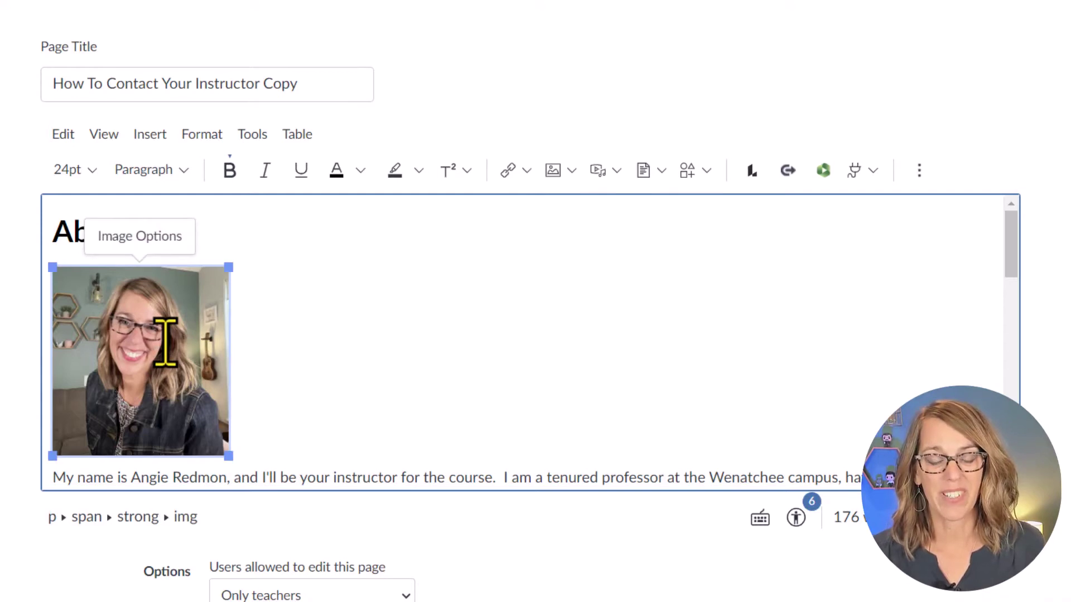
{"action": "left_click", "coordinate": [167, 239]}
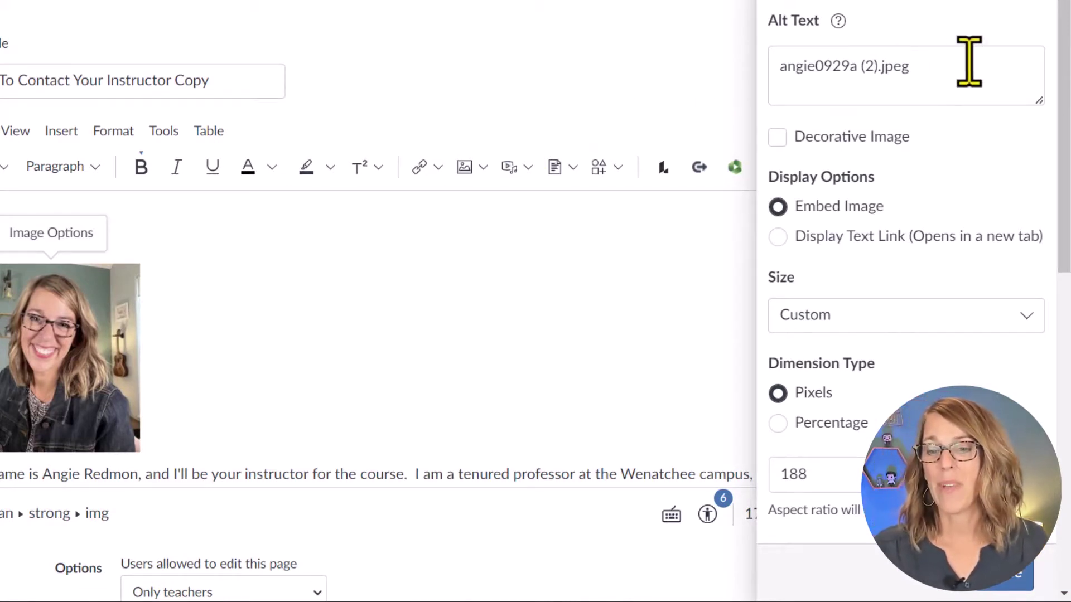
{"action": "left_click", "coordinate": [943, 70]}
{"action": "left_click_drag", "start_coordinate": [942, 71], "coordinate": [778, 70]}
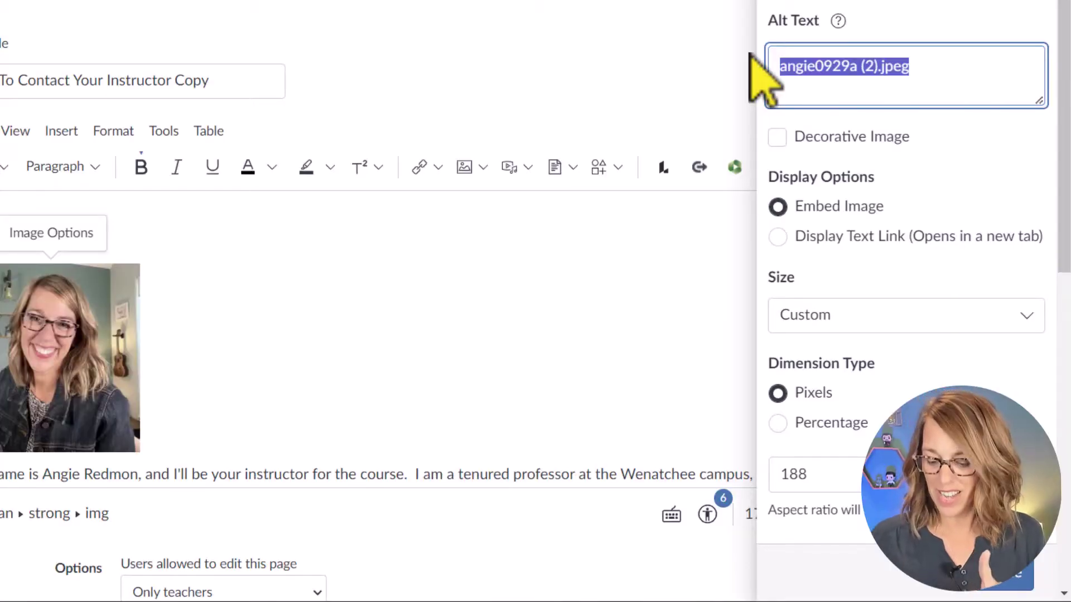
{"action": "key", "text": "BackSpace"}
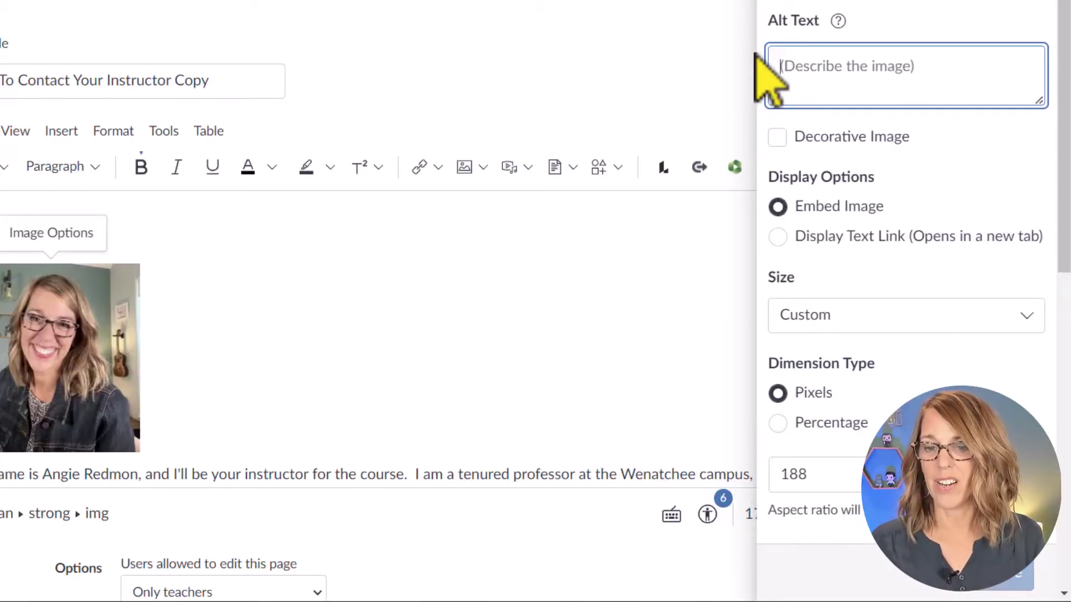
{"action": "left_click", "coordinate": [777, 137]}
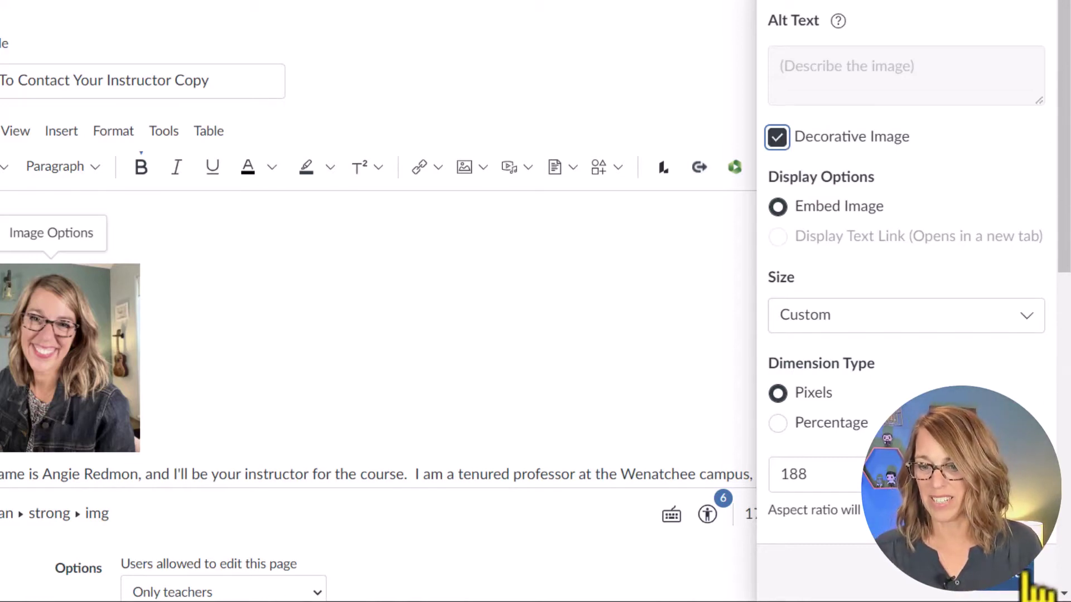
Remove the double asterisks at the start and end of the italic NOTE paragraph about response times
{"action": "scroll", "coordinate": [582, 324], "scroll_direction": "down", "scroll_amount": 2}
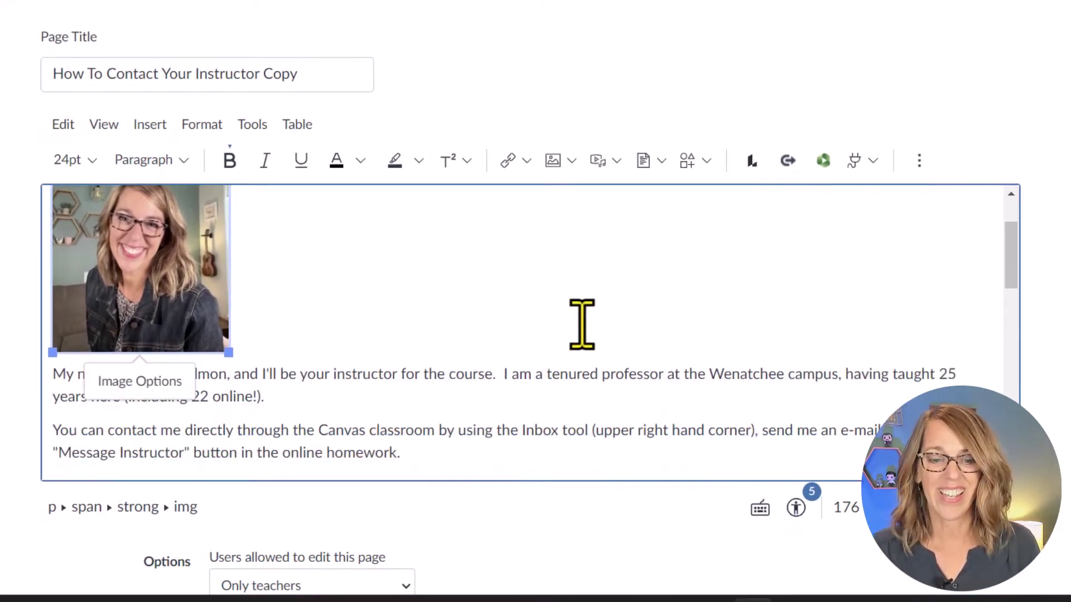
{"action": "scroll", "coordinate": [581, 324], "scroll_direction": "down", "scroll_amount": 2}
{"action": "left_click_drag", "start_coordinate": [66, 281], "coordinate": [400, 349]}
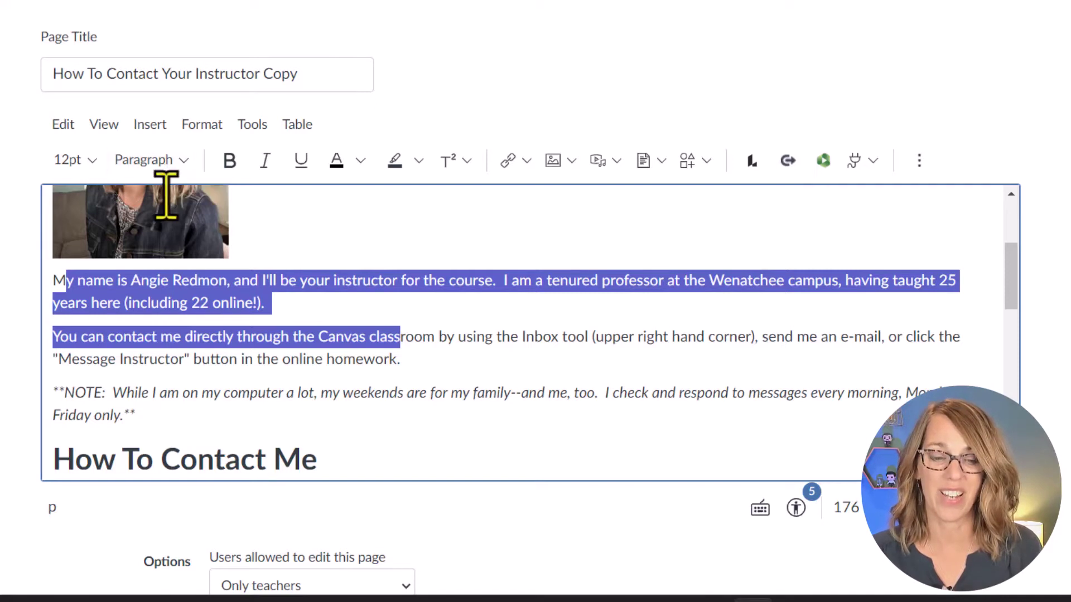
{"action": "left_click_drag", "start_coordinate": [54, 392], "coordinate": [132, 418]}
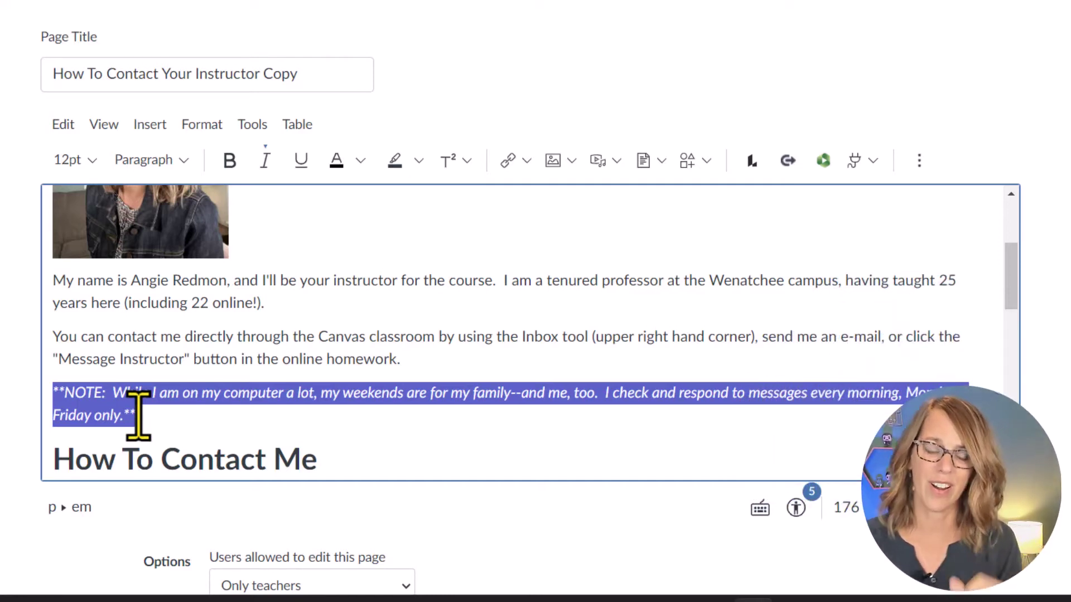
{"action": "left_click", "coordinate": [137, 415]}
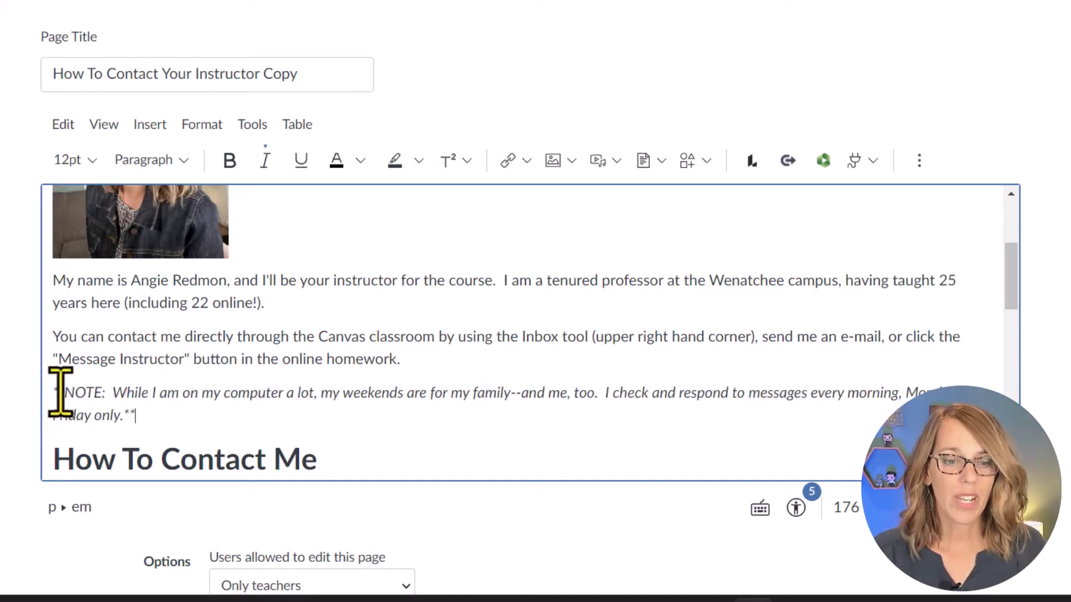
{"action": "left_click", "coordinate": [64, 393]}
{"action": "key", "text": "BackSpace"}
{"action": "key", "text": "BackSpace"}
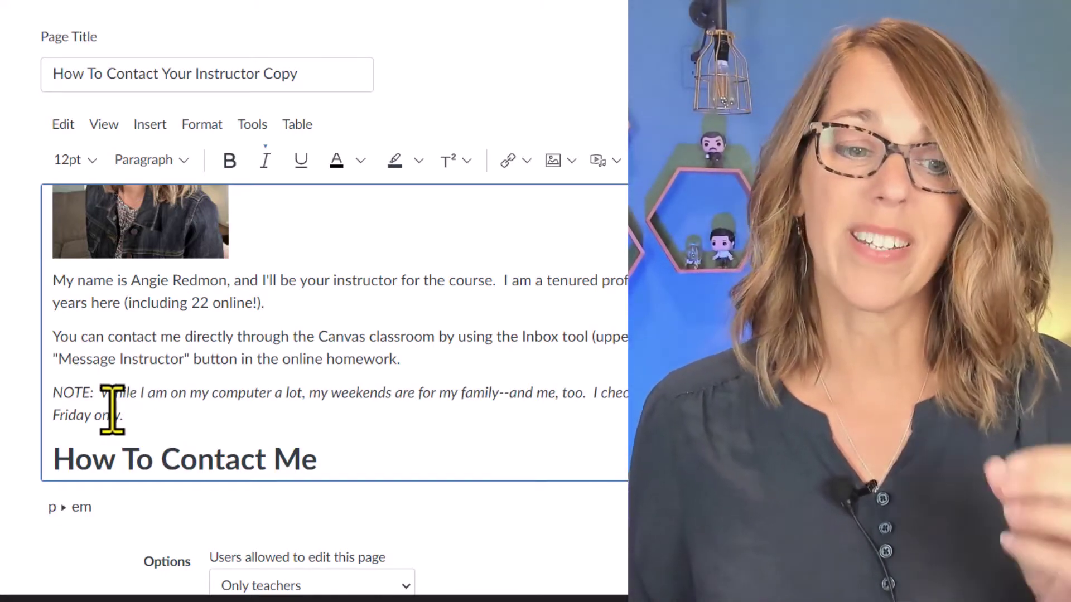
Replace the all-caps word "NOTE" at the start of the italic paragraph with "Note"
{"action": "left_click_drag", "start_coordinate": [52, 391], "coordinate": [87, 390]}
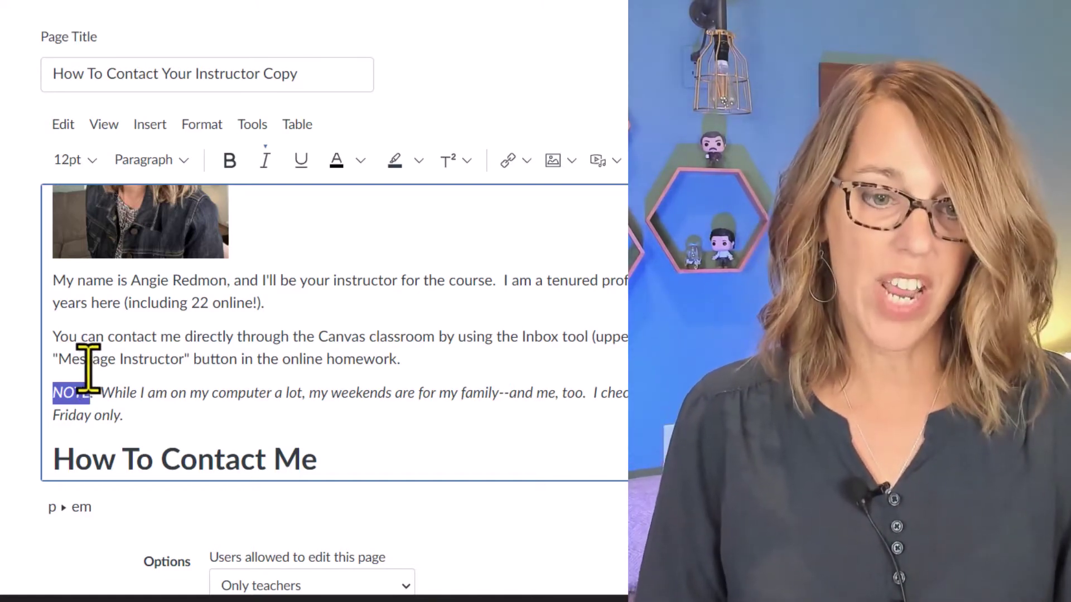
{"action": "key", "text": "BackSpace"}
{"action": "key", "text": "Delete"}
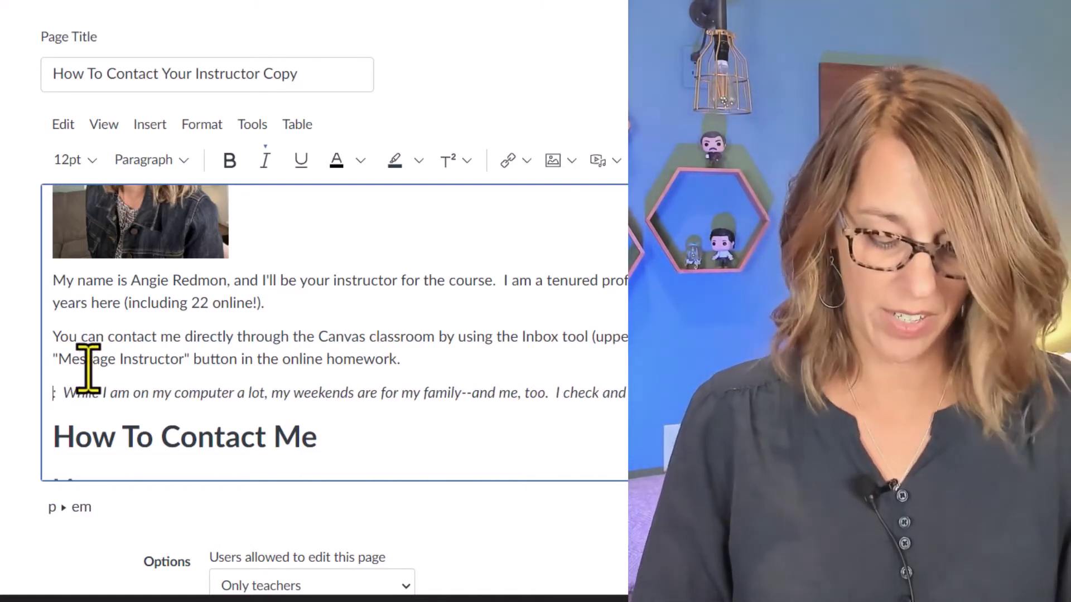
{"action": "type", "text": "Note"}
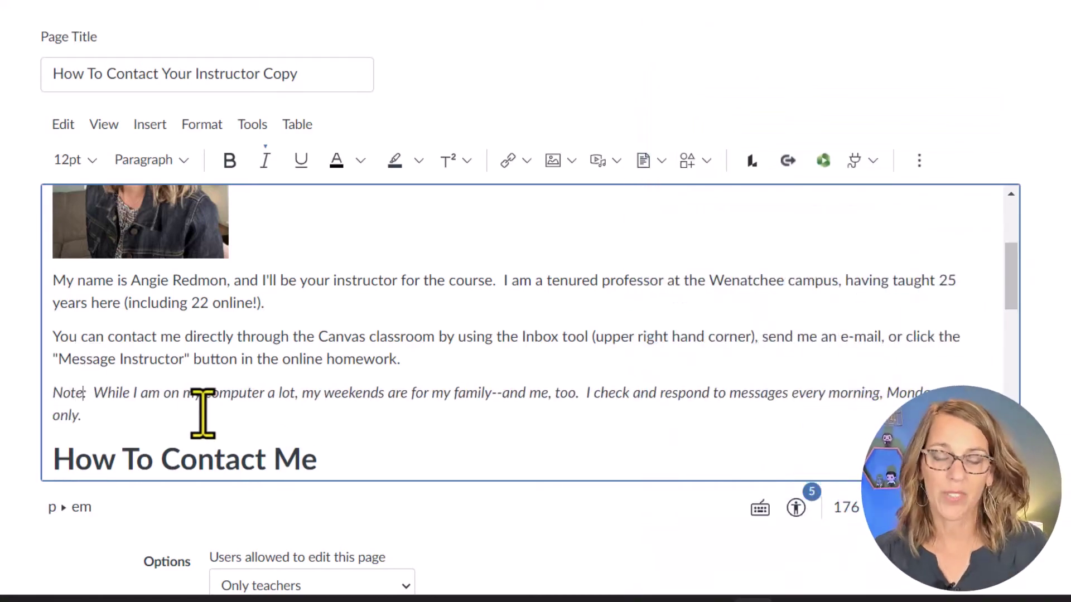
Apply the Heading 2 style to the "How To Contact Me" title
{"action": "scroll", "coordinate": [178, 391], "scroll_direction": "down", "scroll_amount": 2}
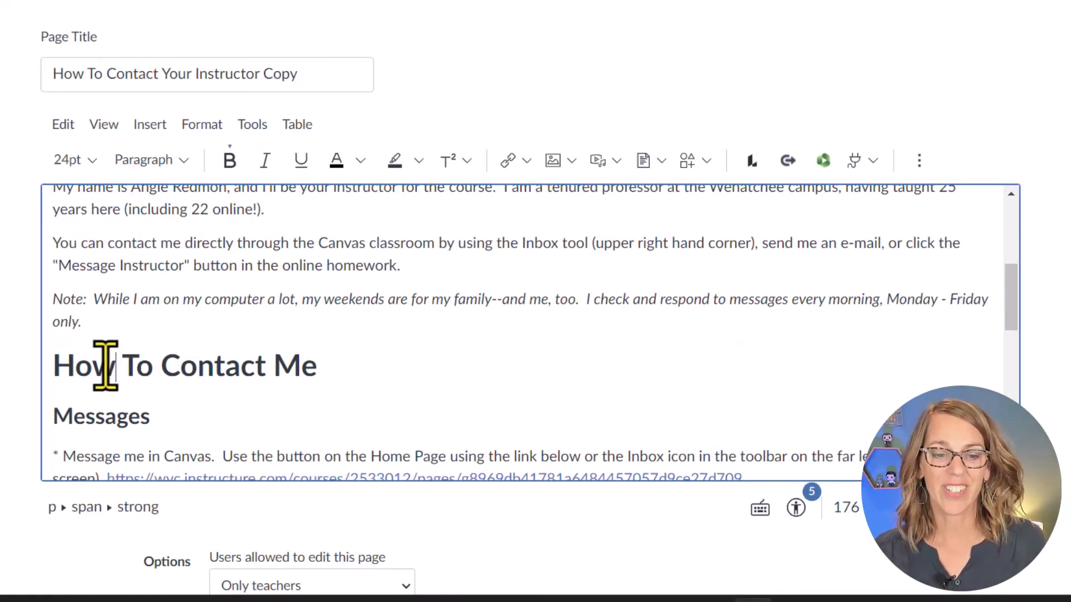
{"action": "left_click_drag", "start_coordinate": [48, 363], "coordinate": [407, 363]}
{"action": "scroll", "coordinate": [422, 363], "scroll_direction": "up", "scroll_amount": 2}
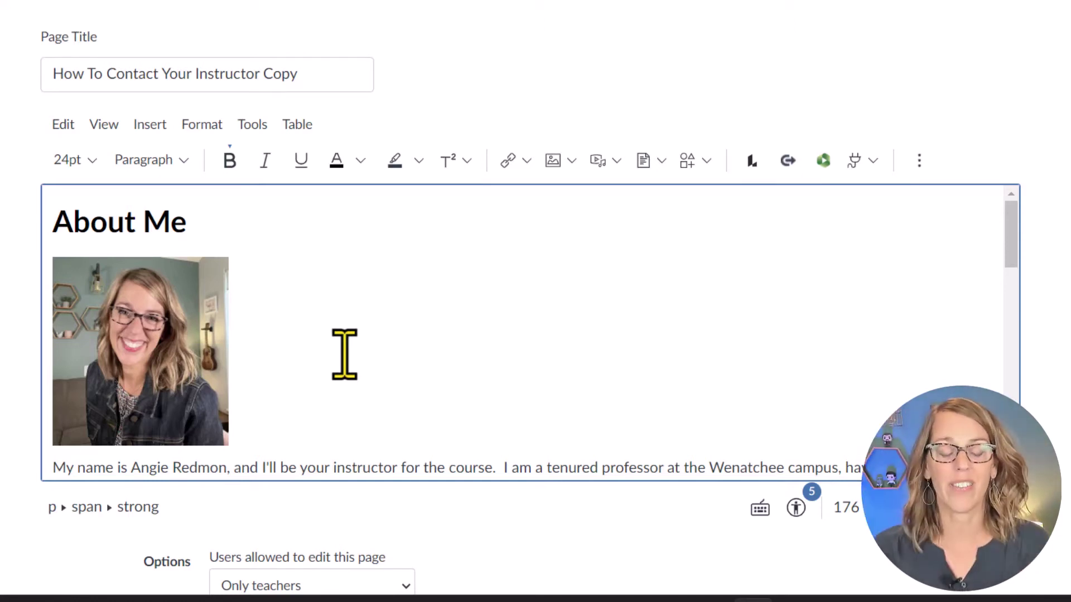
{"action": "scroll", "coordinate": [366, 383], "scroll_direction": "down", "scroll_amount": 3}
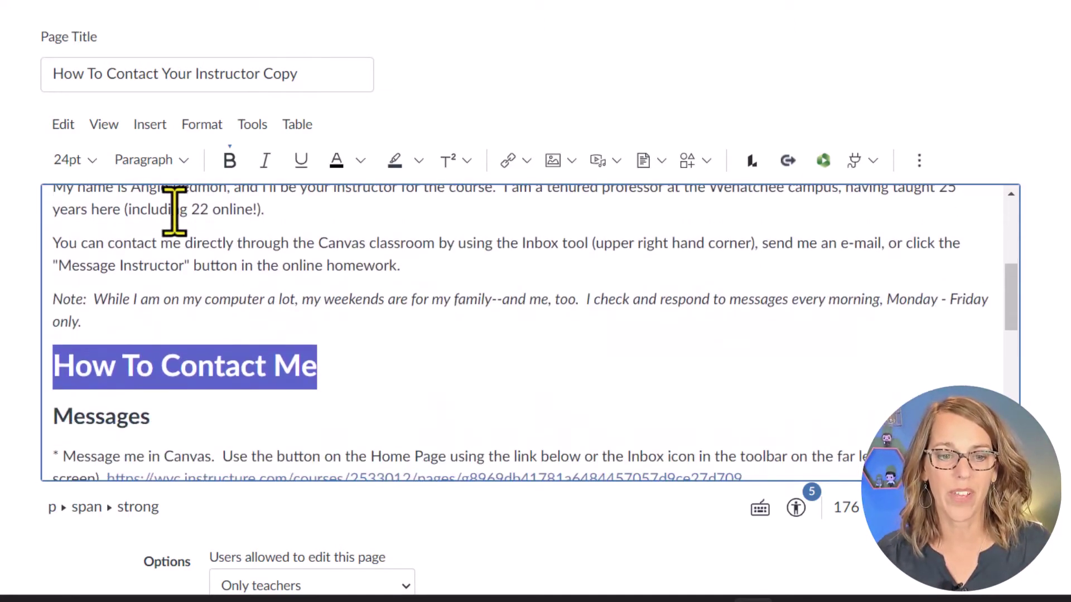
{"action": "left_click", "coordinate": [181, 162]}
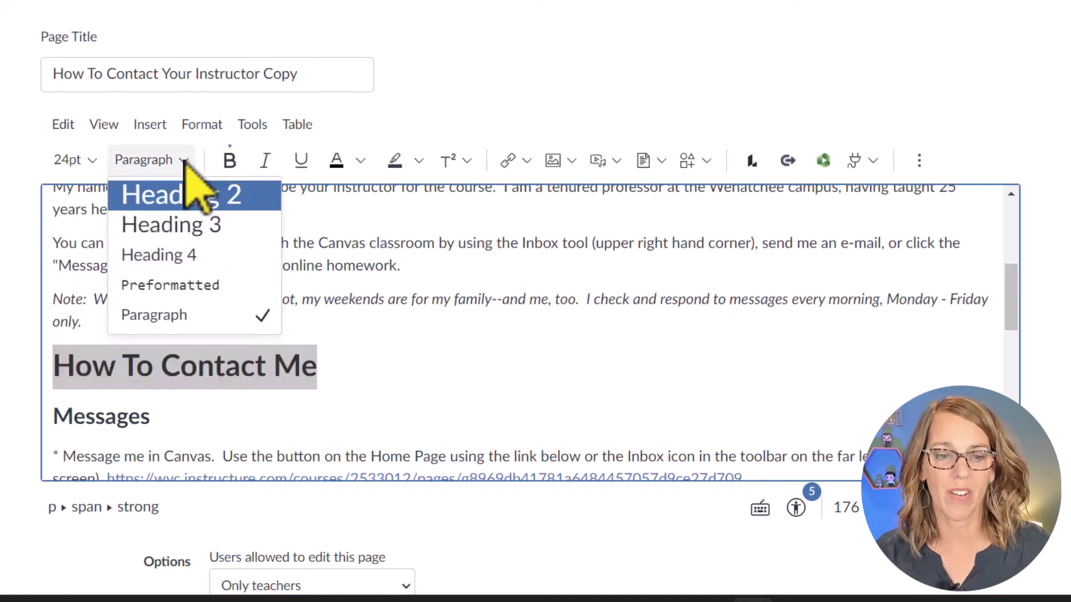
{"action": "left_click", "coordinate": [205, 195]}
Apply the Heading 3 style to the "Messages" subheading under "How To Contact Me"
{"action": "scroll", "coordinate": [229, 366], "scroll_direction": "down", "scroll_amount": 2}
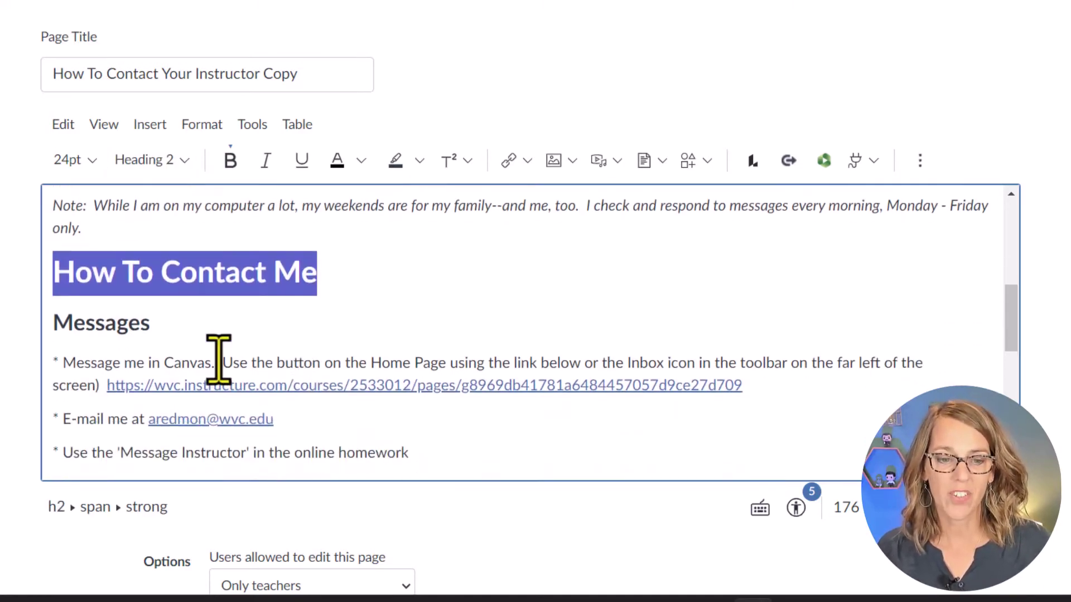
{"action": "left_click_drag", "start_coordinate": [166, 334], "coordinate": [54, 334]}
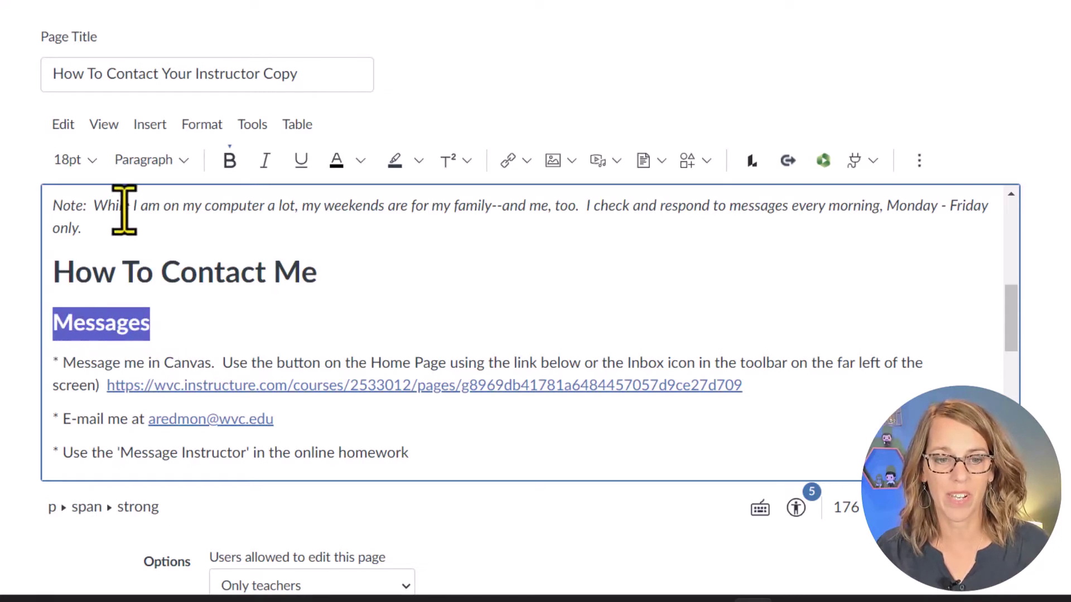
{"action": "left_click", "coordinate": [162, 161]}
{"action": "left_click", "coordinate": [201, 226]}
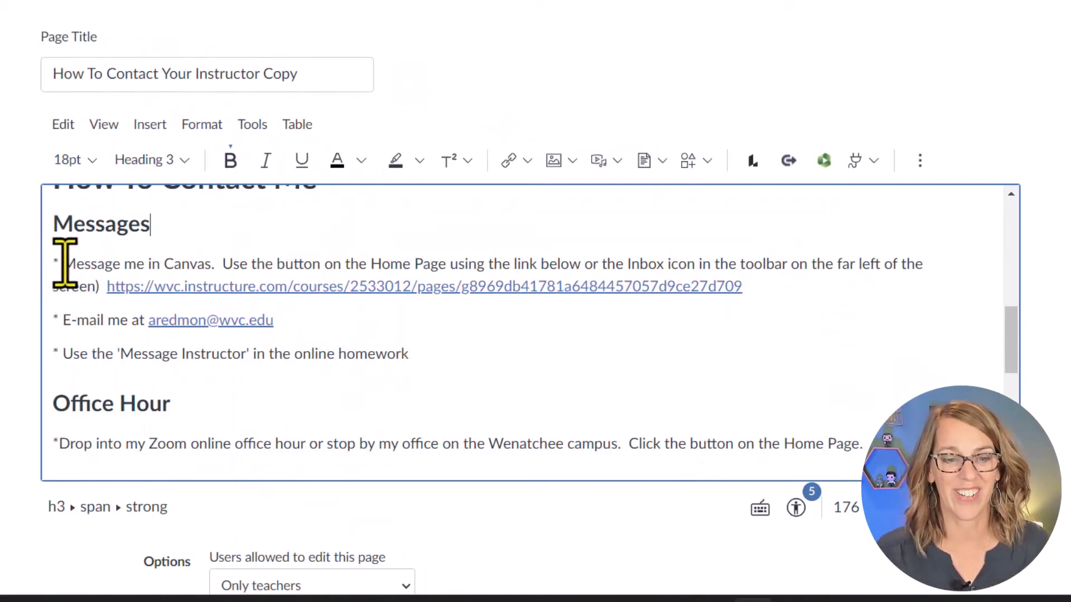
Remove the asterisk before "Message me in Canvas" under "Messages" and turn that paragraph into a bulleted list item
{"action": "left_click", "coordinate": [64, 262]}
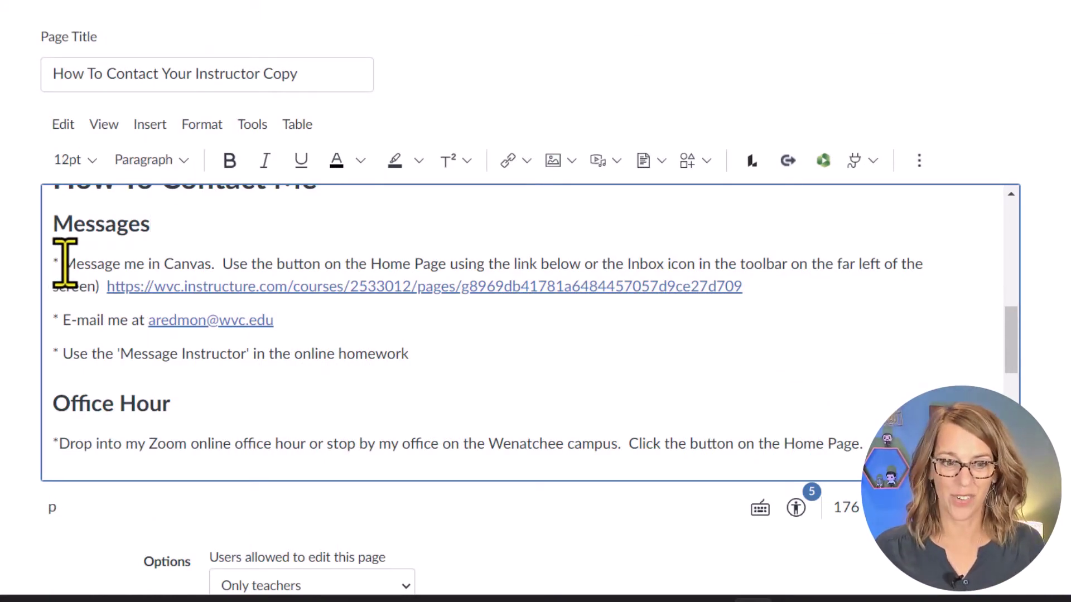
{"action": "key", "text": "BackSpace"}
{"action": "key", "text": "BackSpace"}
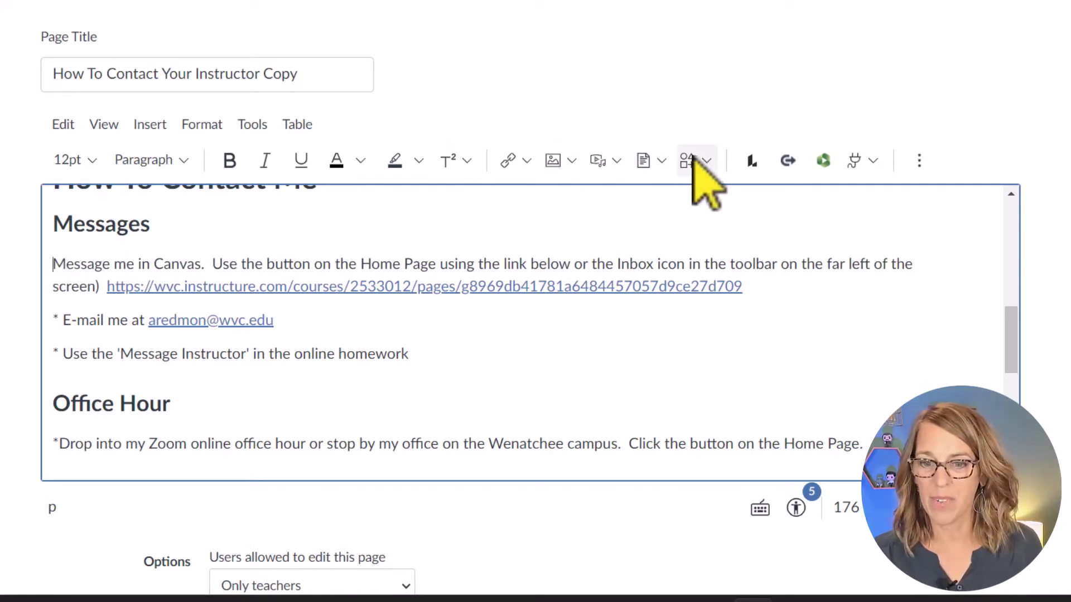
{"action": "left_click", "coordinate": [928, 168]}
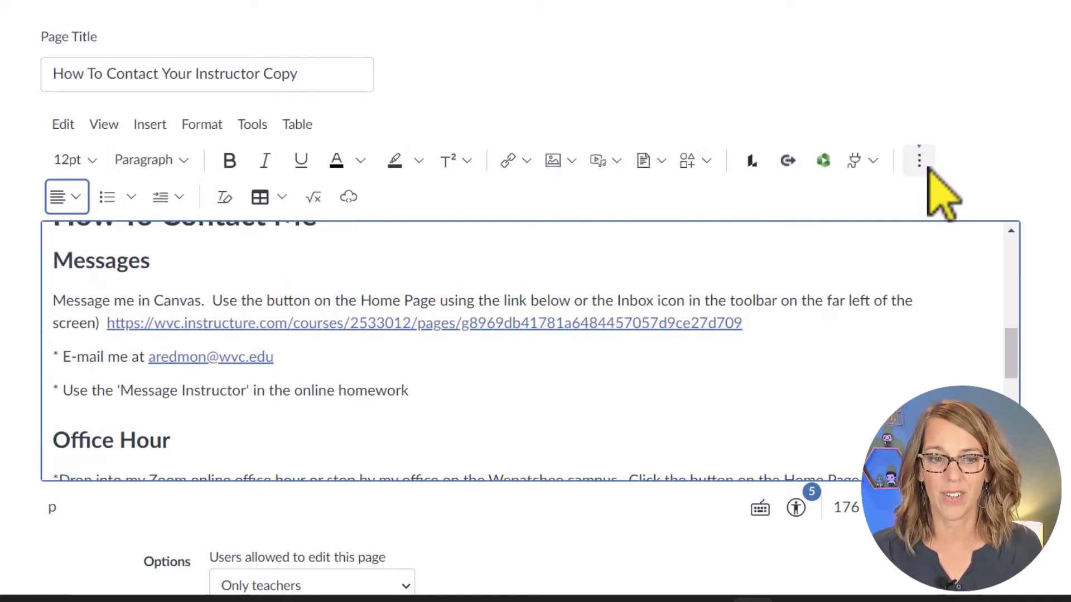
{"action": "left_click", "coordinate": [112, 202]}
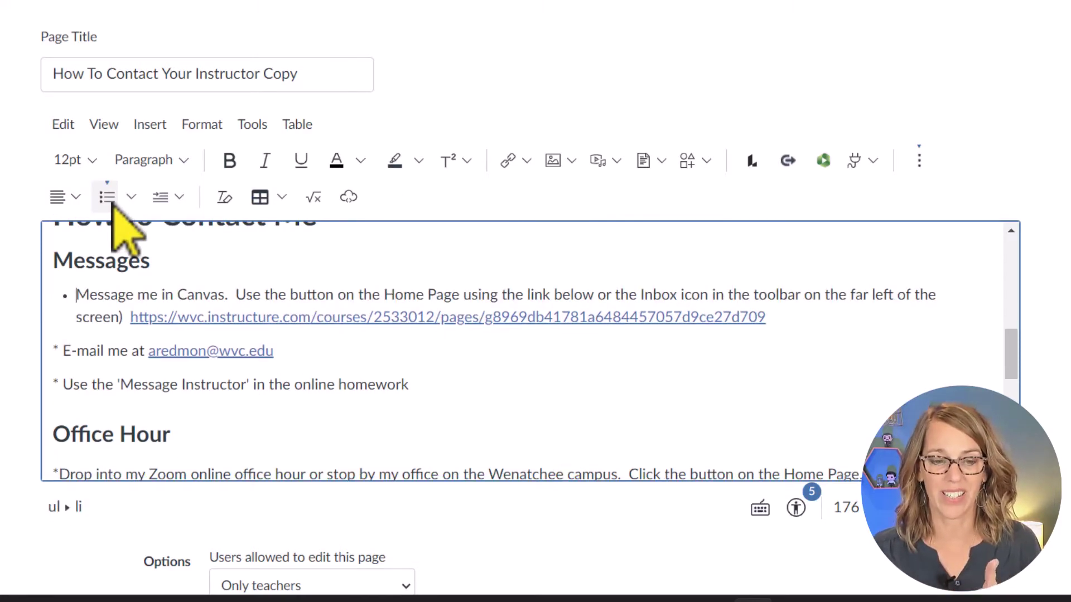
Remove the asterisk from the "E-mail me at" line and make it the second bullet under "Messages"
{"action": "left_click", "coordinate": [69, 353]}
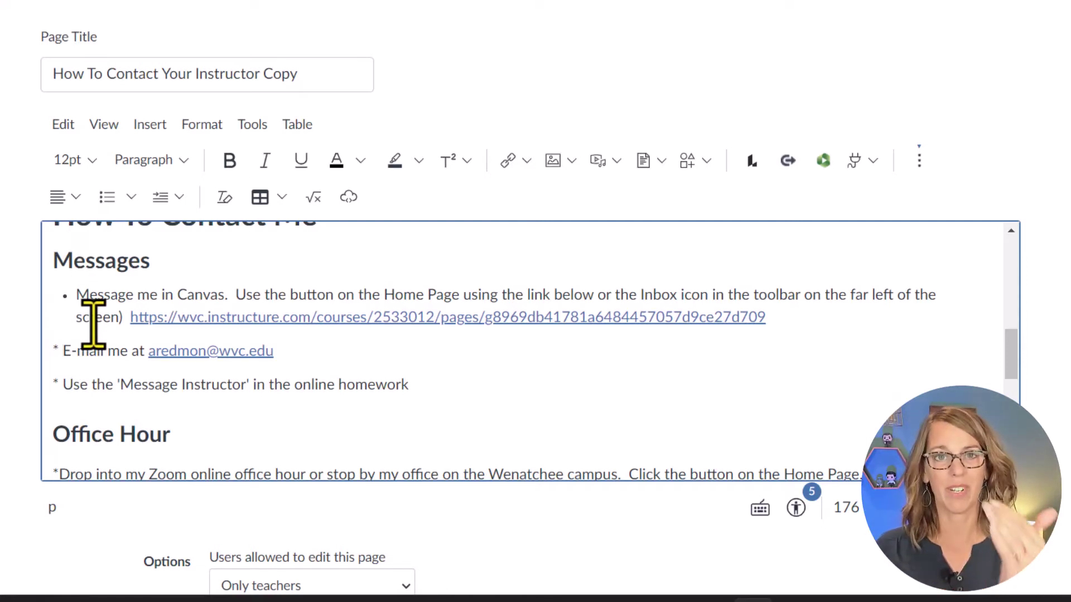
{"action": "key", "text": "BackSpace"}
{"action": "key", "text": "BackSpace"}
{"action": "key", "text": "BackSpace"}
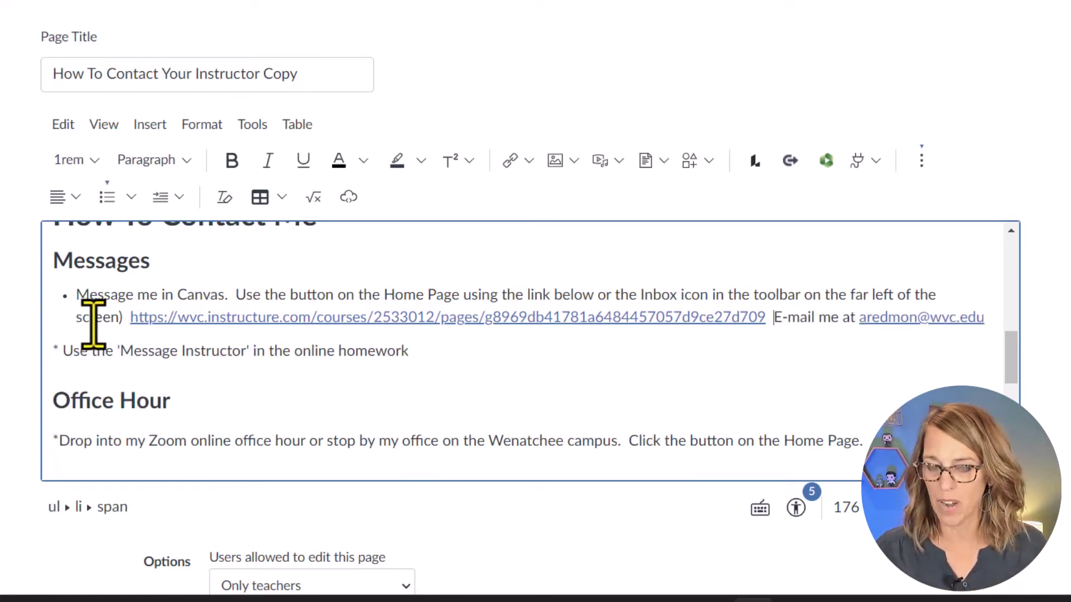
{"action": "key", "text": "Return"}
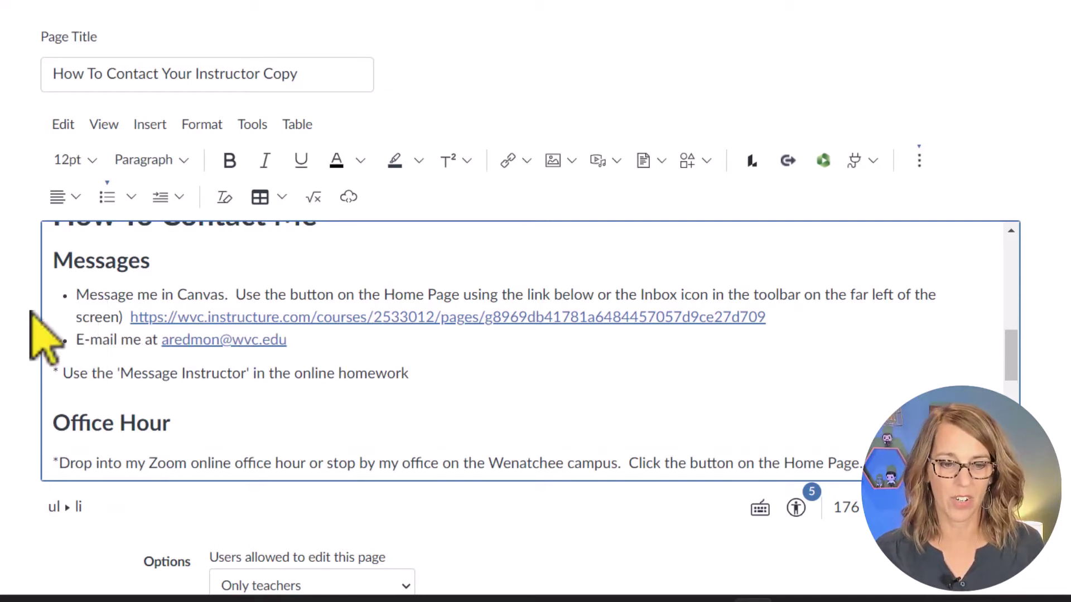
Remove the asterisk from the "Use the 'Message Instructor' in the online homework" line and make it the third bullet of the list
{"action": "left_click", "coordinate": [62, 372]}
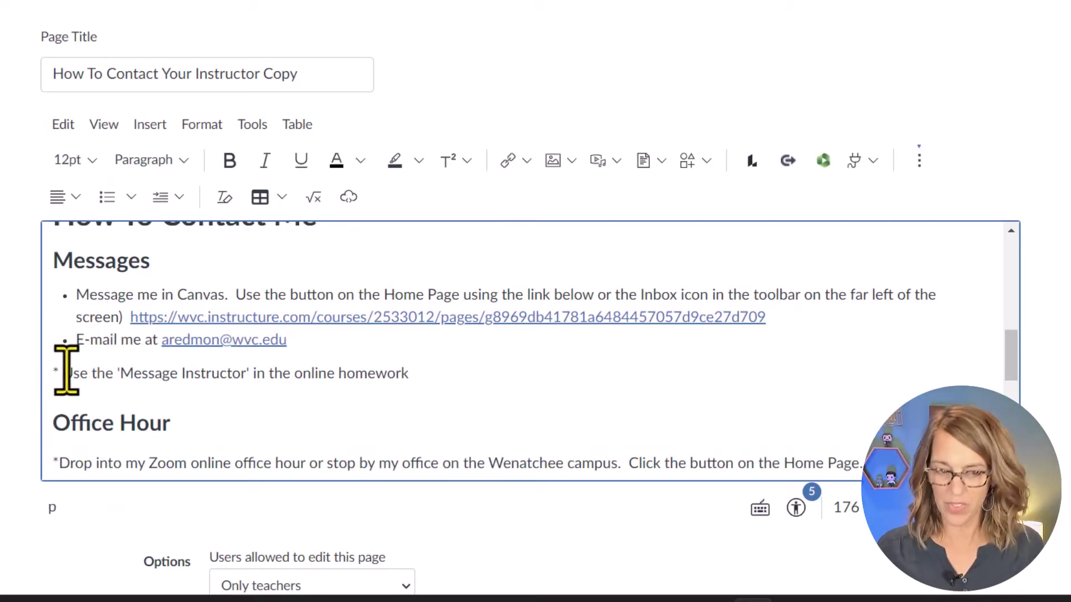
{"action": "key", "text": "BackSpace"}
{"action": "key", "text": "BackSpace"}
{"action": "key", "text": "BackSpace"}
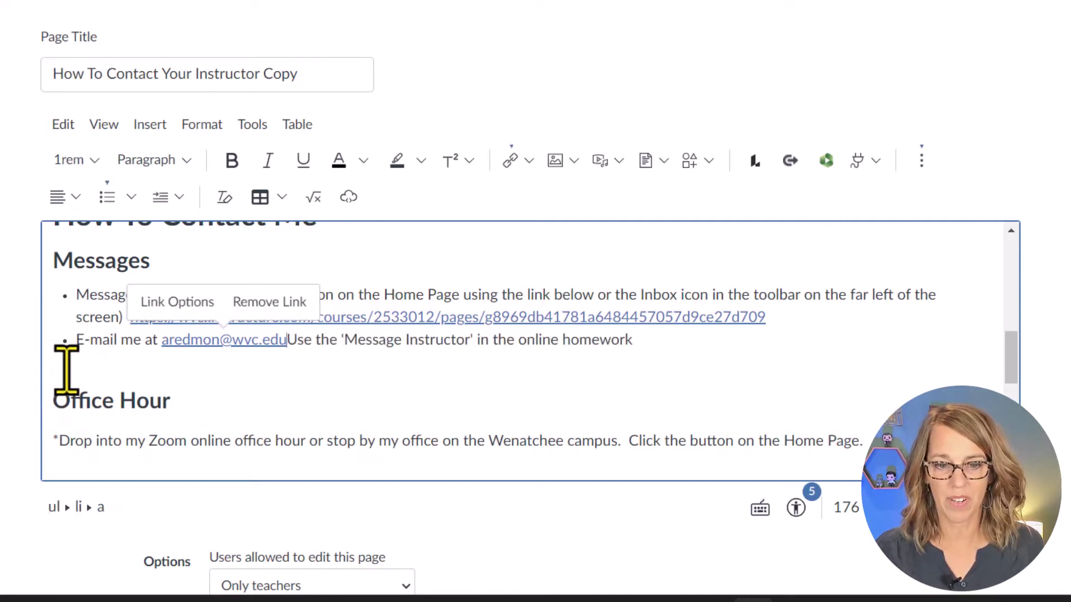
{"action": "key", "text": "shift+Return"}
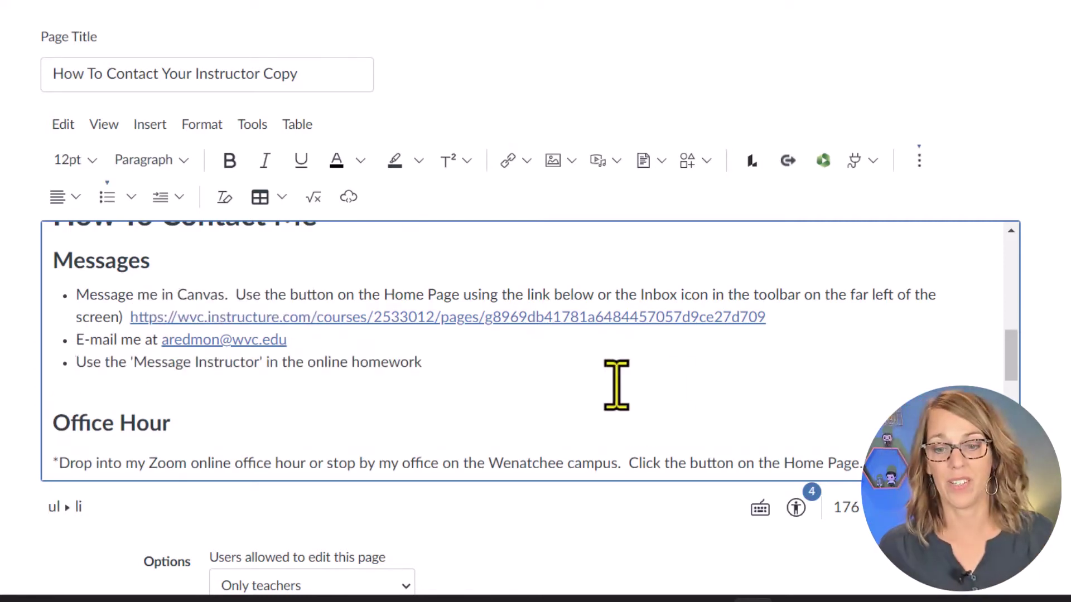
Add a blank line within the list after each of the first two "Messages" bullets to space out the items
{"action": "left_click", "coordinate": [785, 318]}
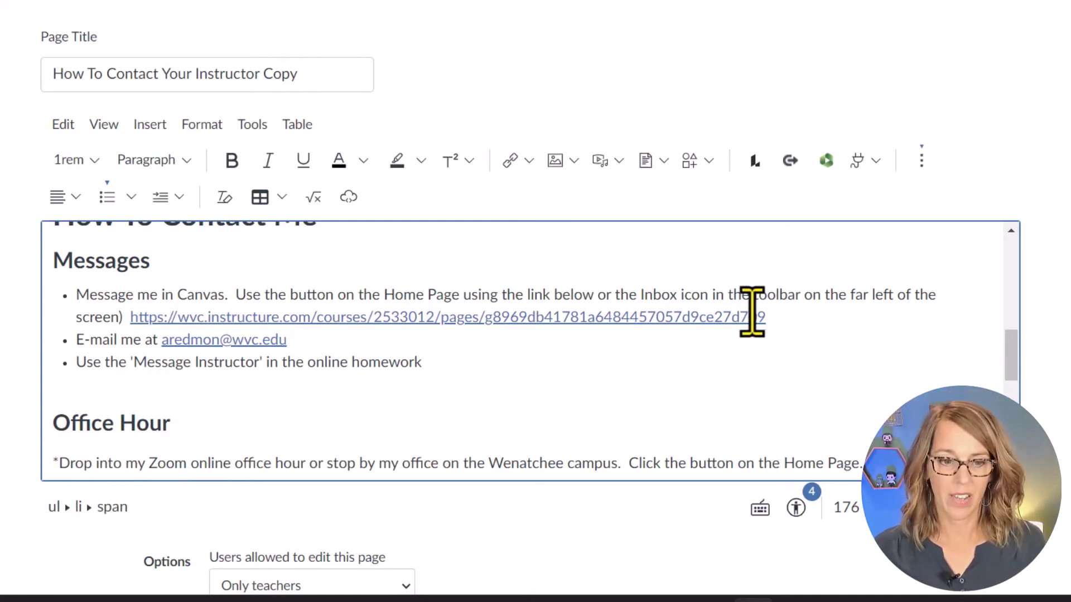
{"action": "key", "text": "shift+Return"}
{"action": "left_click", "coordinate": [326, 365]}
{"action": "key", "text": "shift+Return"}
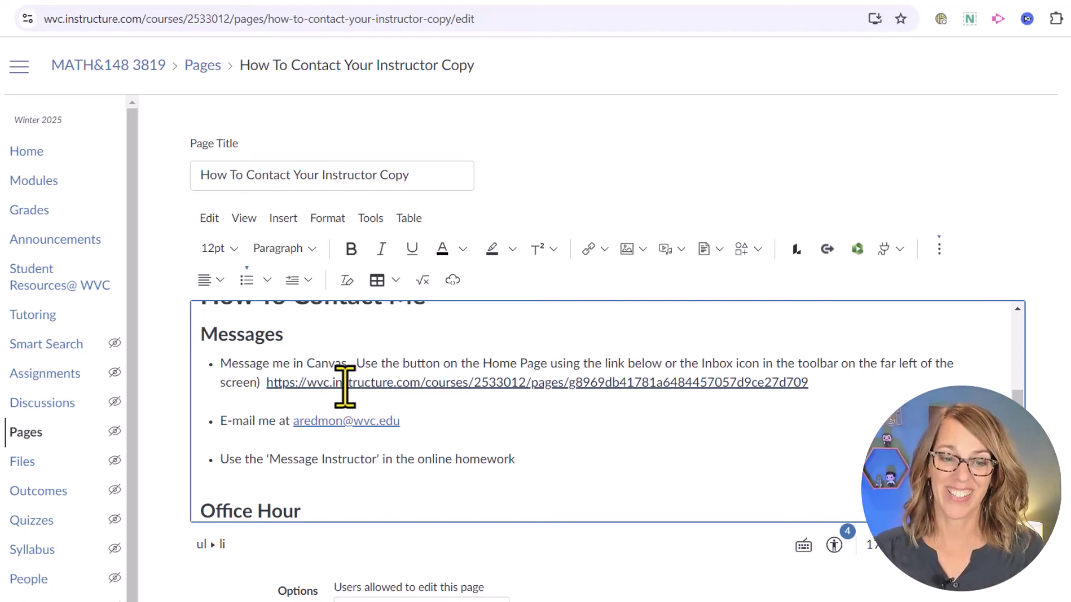
{"action": "left_click", "coordinate": [264, 383]}
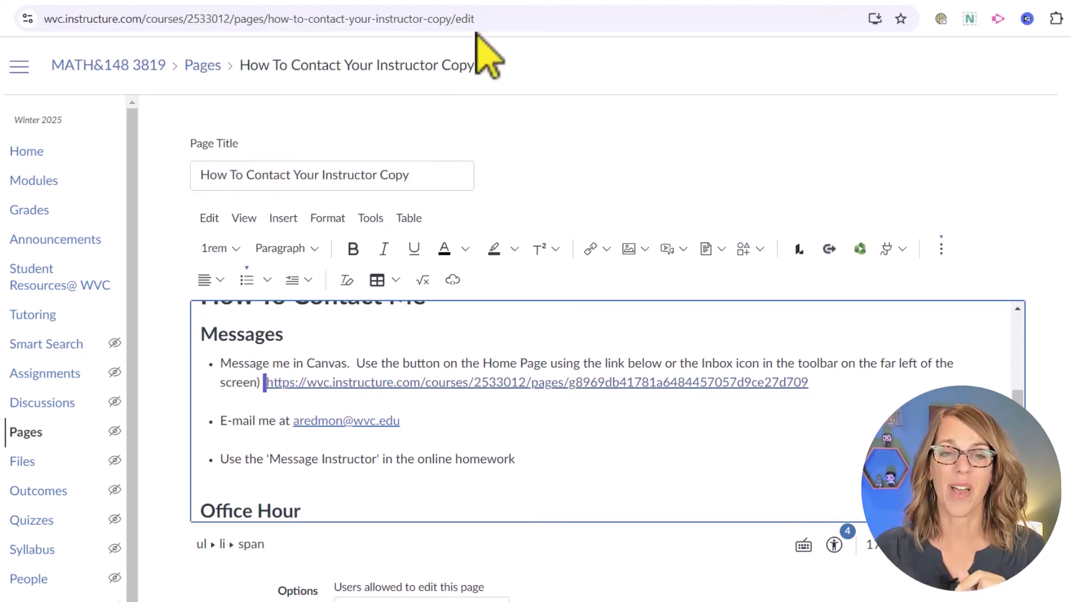
{"action": "left_click_drag", "start_coordinate": [490, 19], "coordinate": [50, 29]}
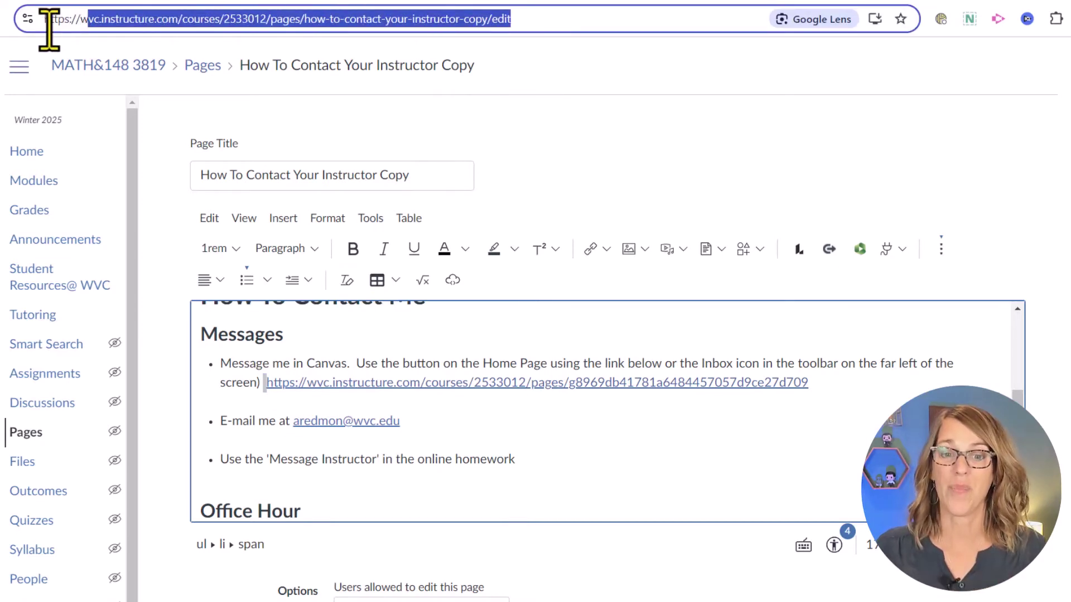
{"action": "left_click", "coordinate": [635, 421]}
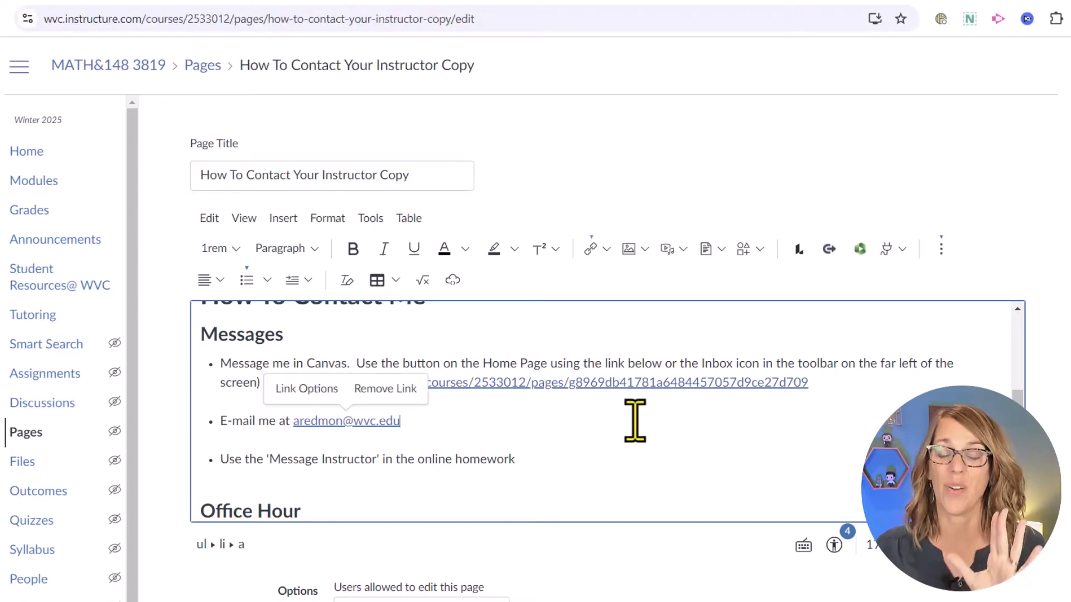
Replace the raw URL shown as link text in the "Message me in Canvas" bullet with "Home Page"
{"action": "left_click", "coordinate": [519, 384]}
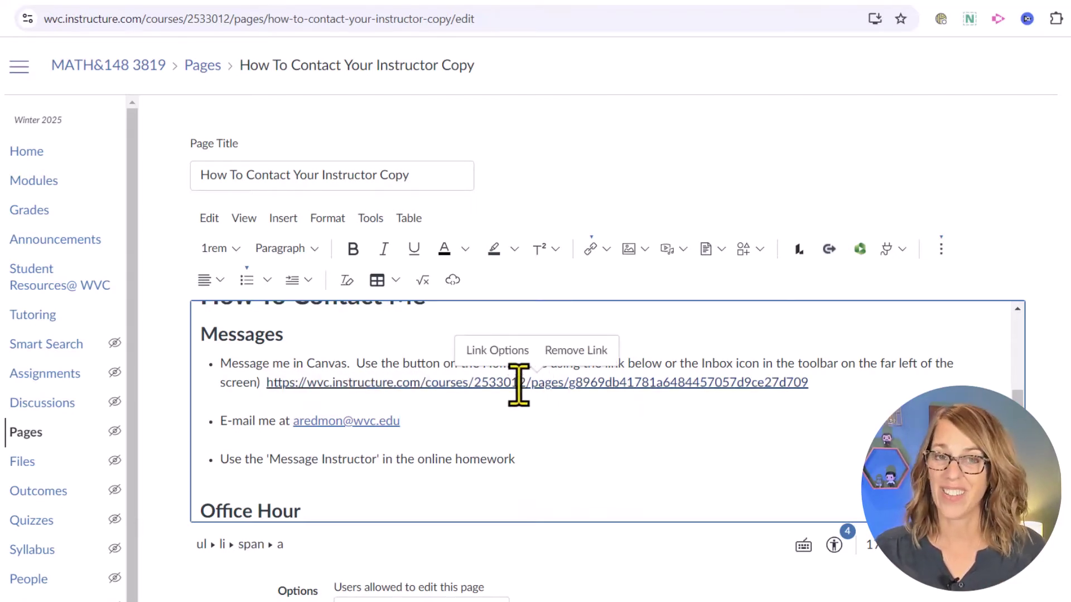
{"action": "left_click", "coordinate": [511, 352]}
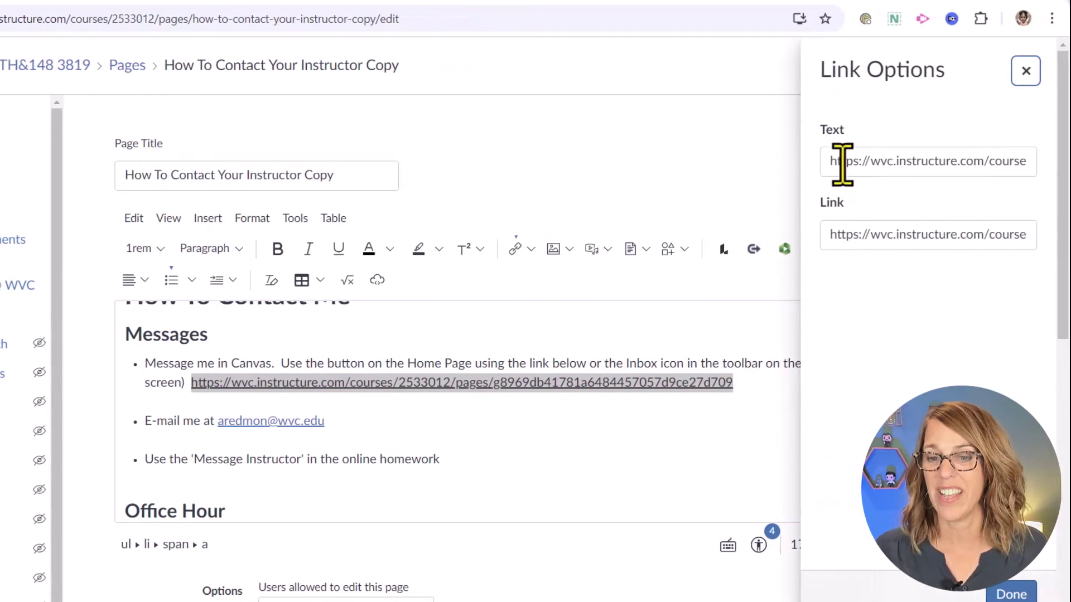
{"action": "left_click_drag", "start_coordinate": [827, 167], "coordinate": [1062, 178]}
{"action": "key", "text": "BackSpace"}
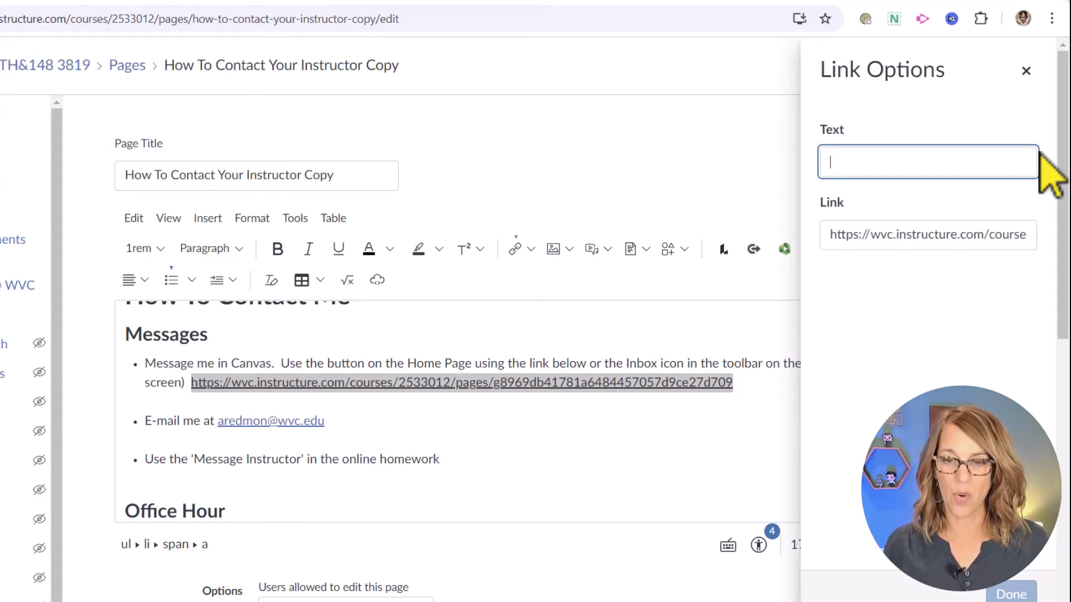
{"action": "type", "text": "ome P"}
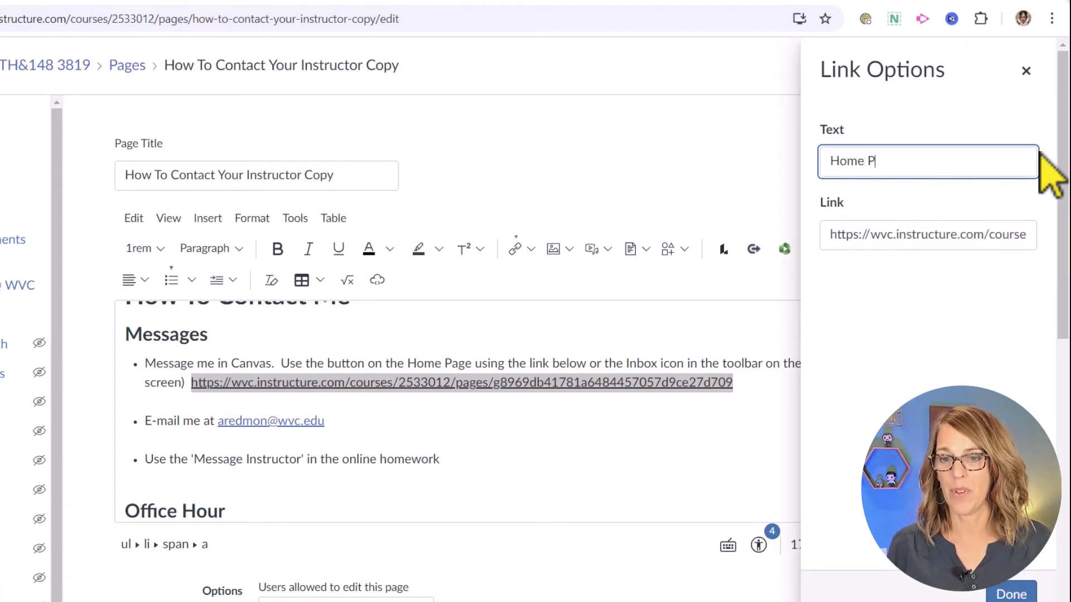
{"action": "type", "text": "age"}
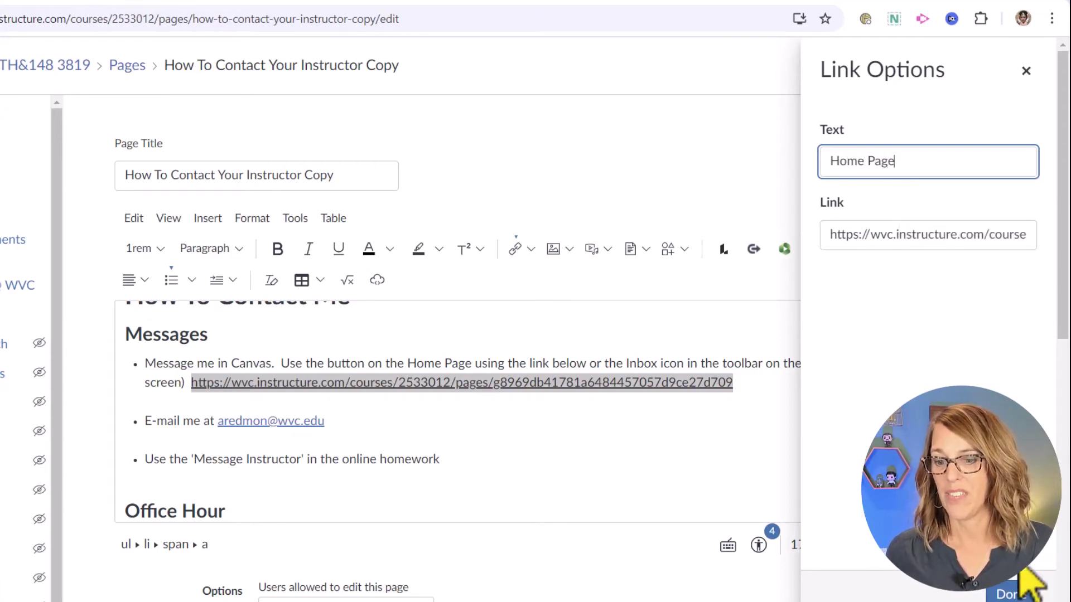
{"action": "left_click", "coordinate": [1018, 596]}
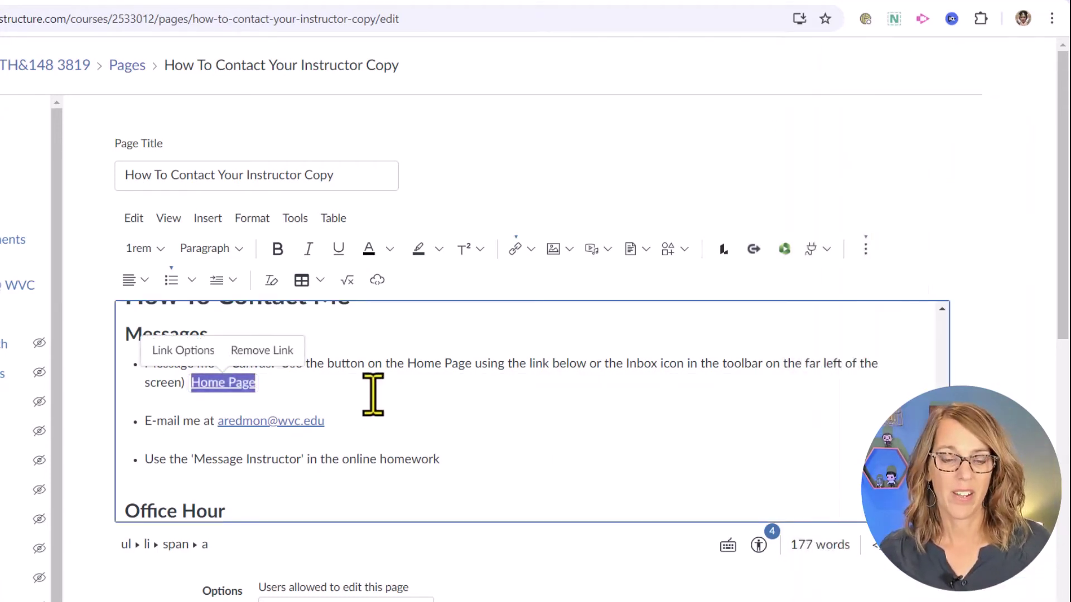
{"action": "left_click", "coordinate": [373, 396]}
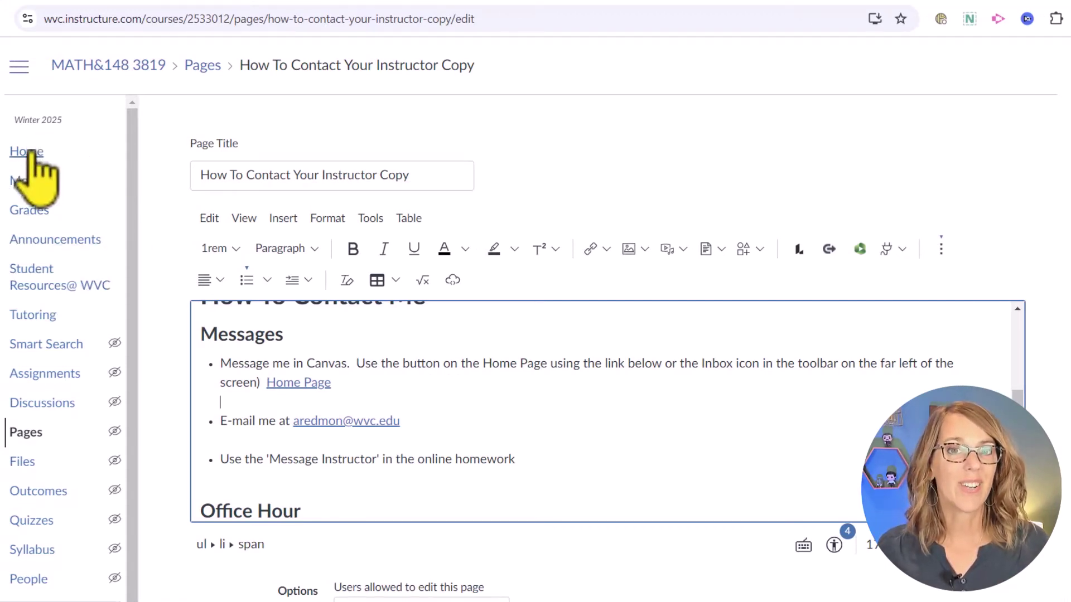
Insert the course navigation's Home link after the "Home Page" link in the first bullet, and delete it again
{"action": "left_click_drag", "start_coordinate": [31, 159], "coordinate": [429, 384]}
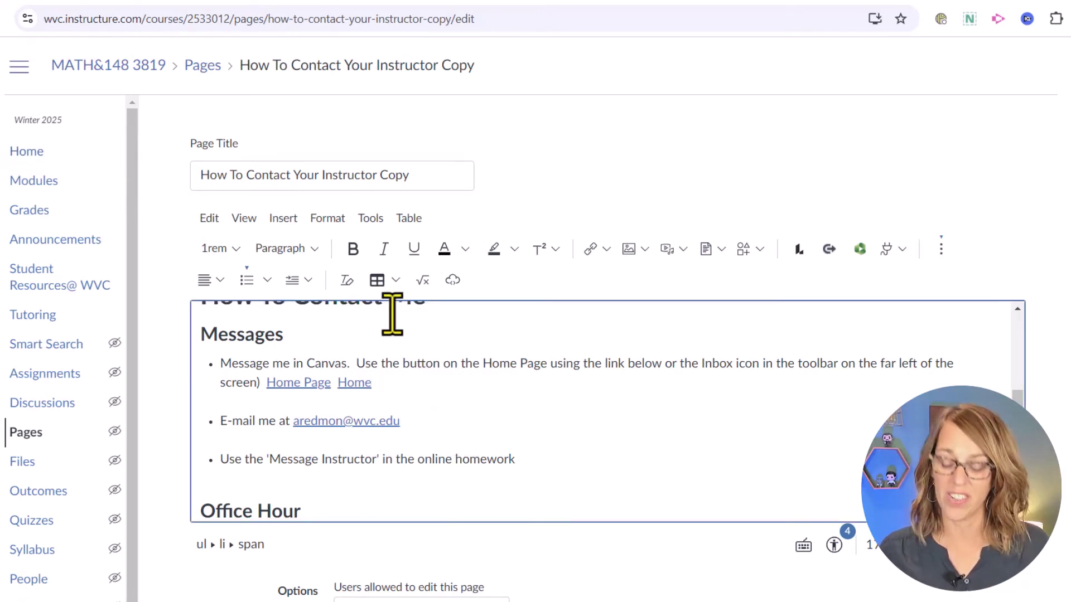
{"action": "key", "text": "BackSpace"}
{"action": "key", "text": "BackSpace"}
{"action": "key", "text": "BackSpace"}
{"action": "key", "text": "BackSpace"}
{"action": "key", "text": "BackSpace"}
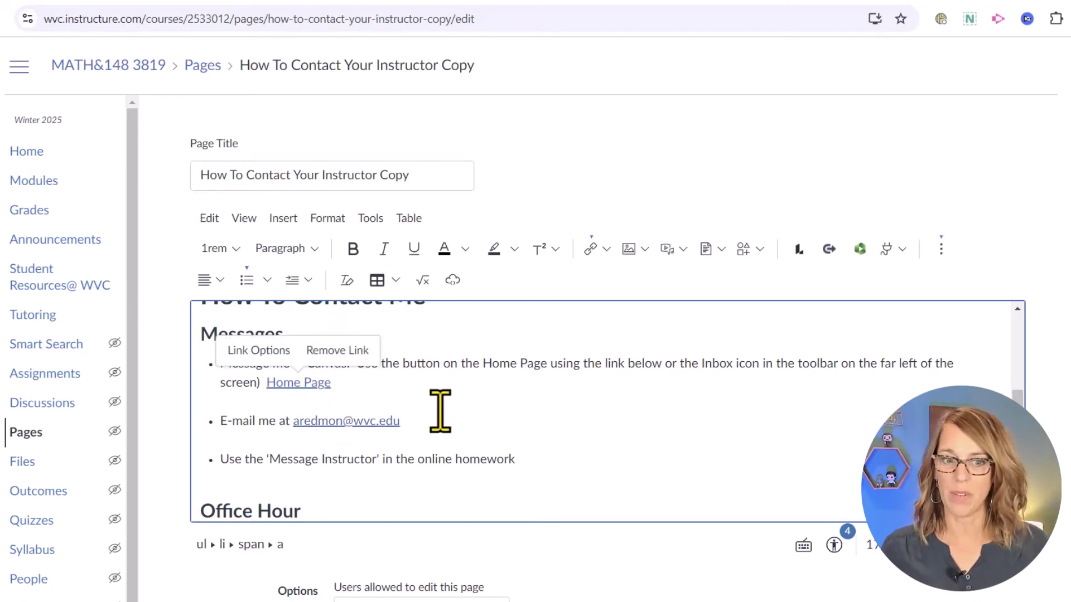
Apply the Heading 2 style to the "Office Hour" subheading
{"action": "scroll", "coordinate": [440, 411], "scroll_direction": "down", "scroll_amount": 3}
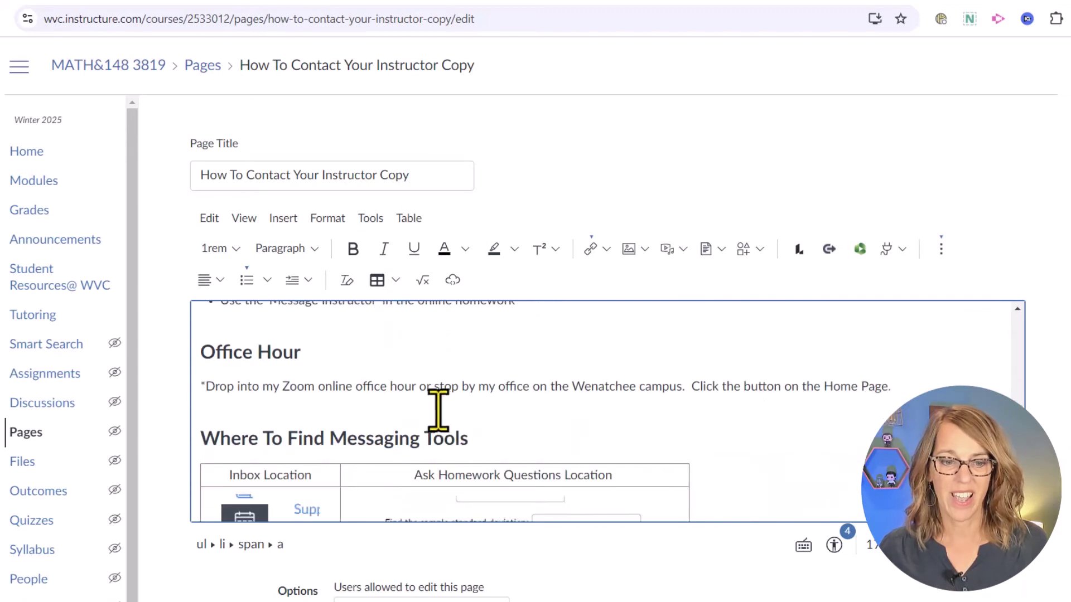
{"action": "left_click", "coordinate": [270, 355]}
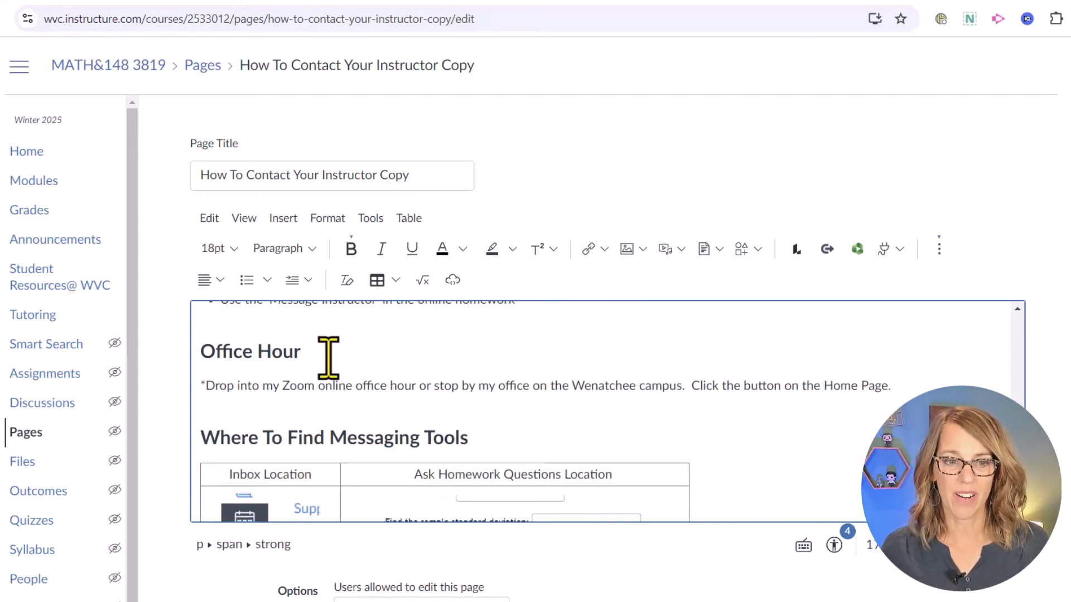
{"action": "left_click_drag", "start_coordinate": [317, 357], "coordinate": [191, 358]}
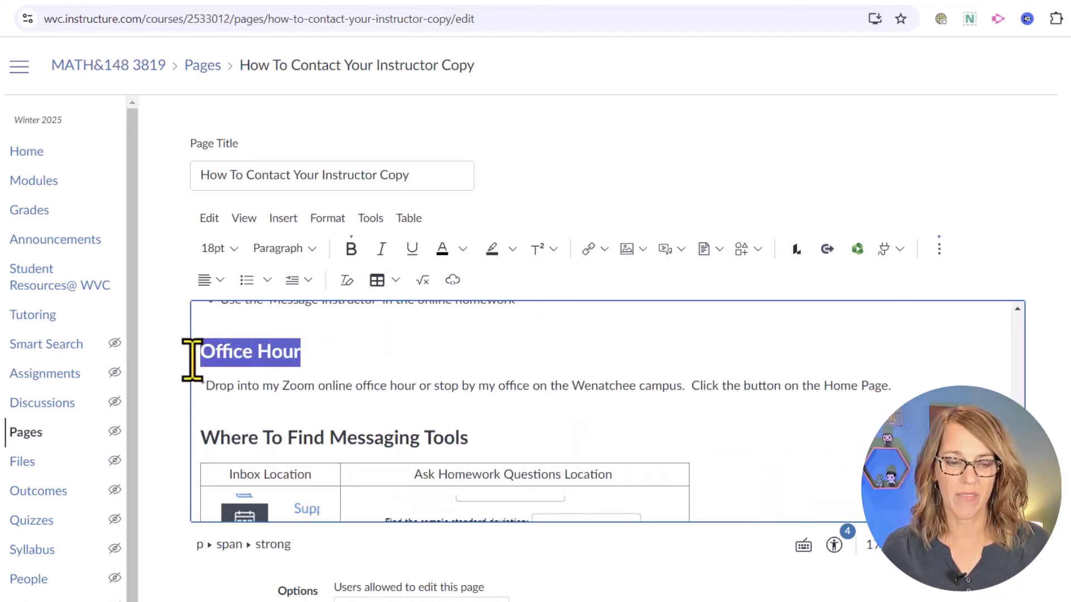
{"action": "left_click", "coordinate": [313, 250]}
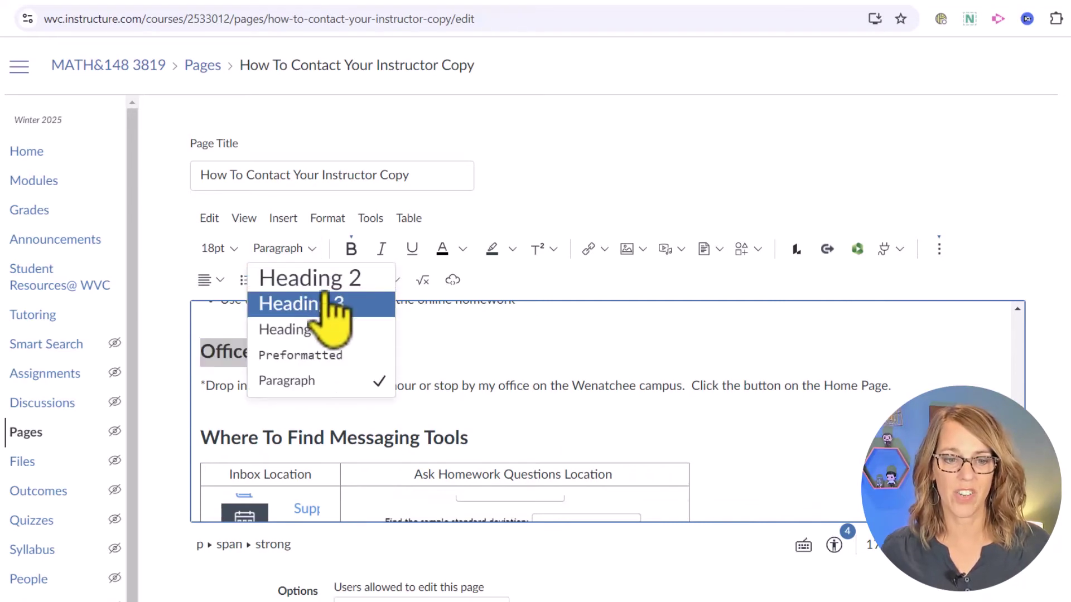
{"action": "left_click", "coordinate": [353, 285]}
{"action": "left_click", "coordinate": [407, 368]}
{"action": "scroll", "coordinate": [490, 395], "scroll_direction": "up", "scroll_amount": 5}
{"action": "scroll", "coordinate": [490, 394], "scroll_direction": "down", "scroll_amount": 5}
Set the "Office Hour" subheading to the Heading 3 style
{"action": "left_click_drag", "start_coordinate": [303, 367], "coordinate": [199, 368]}
{"action": "left_click", "coordinate": [306, 249]}
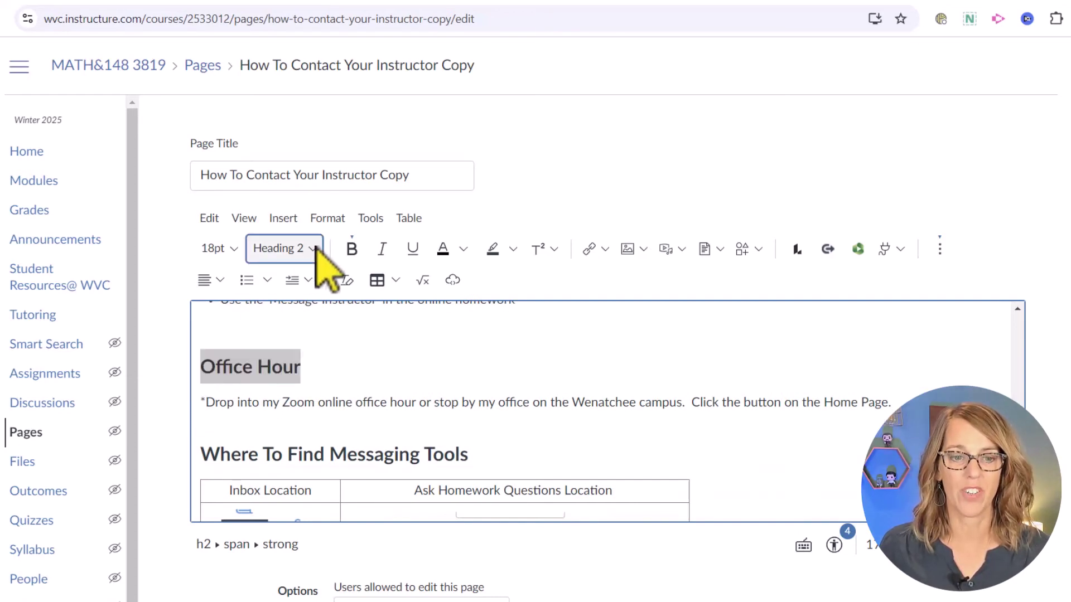
{"action": "left_click", "coordinate": [333, 305]}
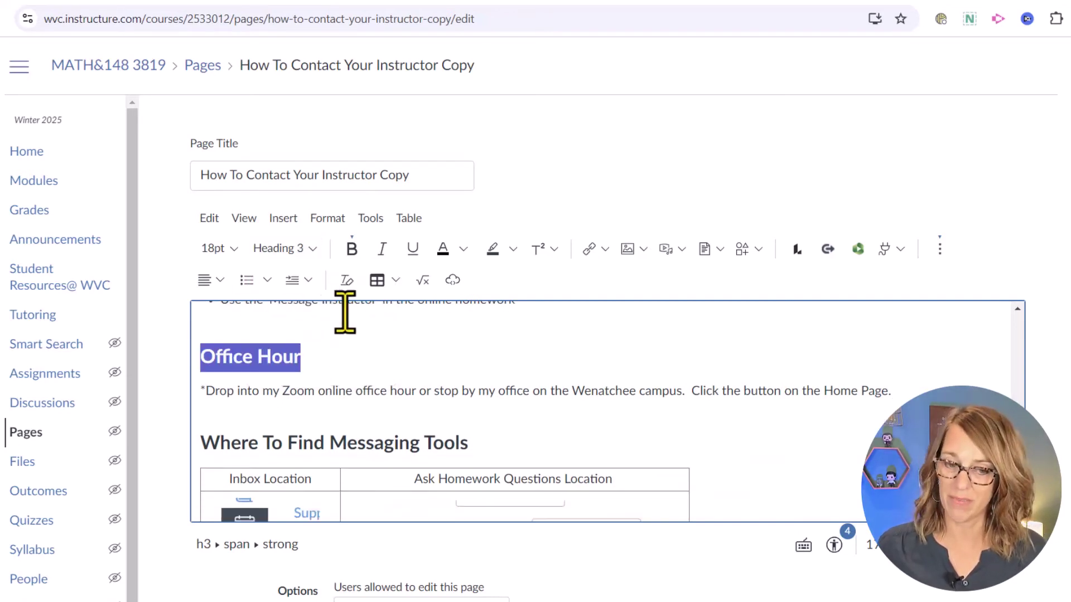
Apply the Heading 3 style to the "Where To Find Messaging Tools" subheading above the table
{"action": "scroll", "coordinate": [470, 407], "scroll_direction": "down", "scroll_amount": 2}
{"action": "left_click_drag", "start_coordinate": [472, 366], "coordinate": [202, 371]}
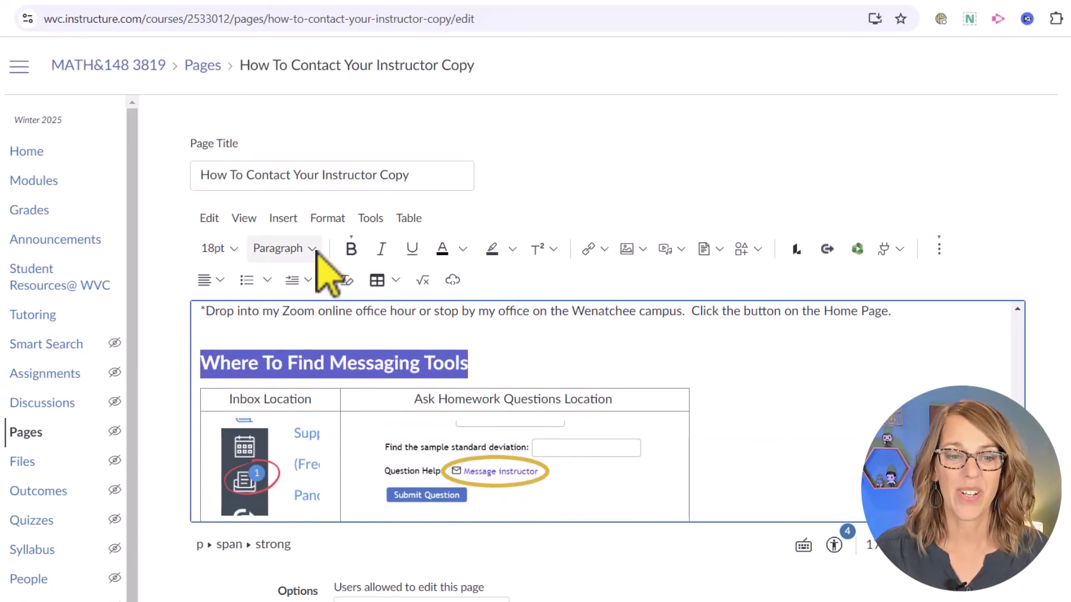
{"action": "left_click", "coordinate": [289, 252]}
{"action": "left_click", "coordinate": [325, 312]}
{"action": "left_click", "coordinate": [557, 359]}
{"action": "scroll", "coordinate": [699, 382], "scroll_direction": "up", "scroll_amount": 3}
{"action": "scroll", "coordinate": [699, 382], "scroll_direction": "up", "scroll_amount": 1}
Remove the asterisk at the start of the "Drop into my Zoom online office hour" paragraph under "Office Hour"
{"action": "scroll", "coordinate": [699, 379], "scroll_direction": "down", "scroll_amount": 3}
{"action": "left_click", "coordinate": [205, 392]}
{"action": "key", "text": "BackSpace"}
{"action": "key", "text": "BackSpace"}
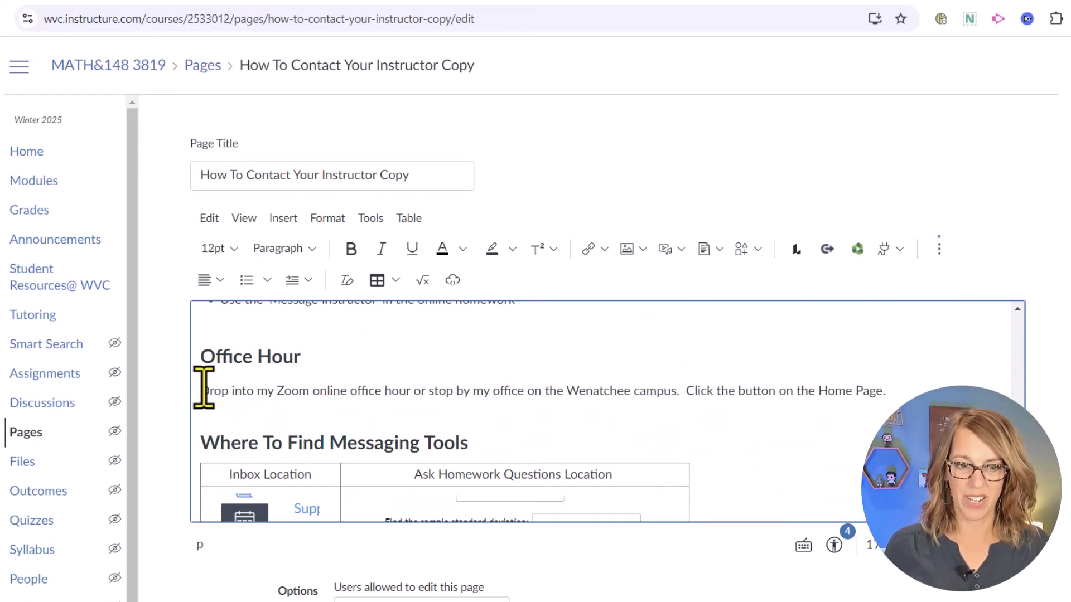
{"action": "scroll", "coordinate": [593, 428], "scroll_direction": "down", "scroll_amount": 4}
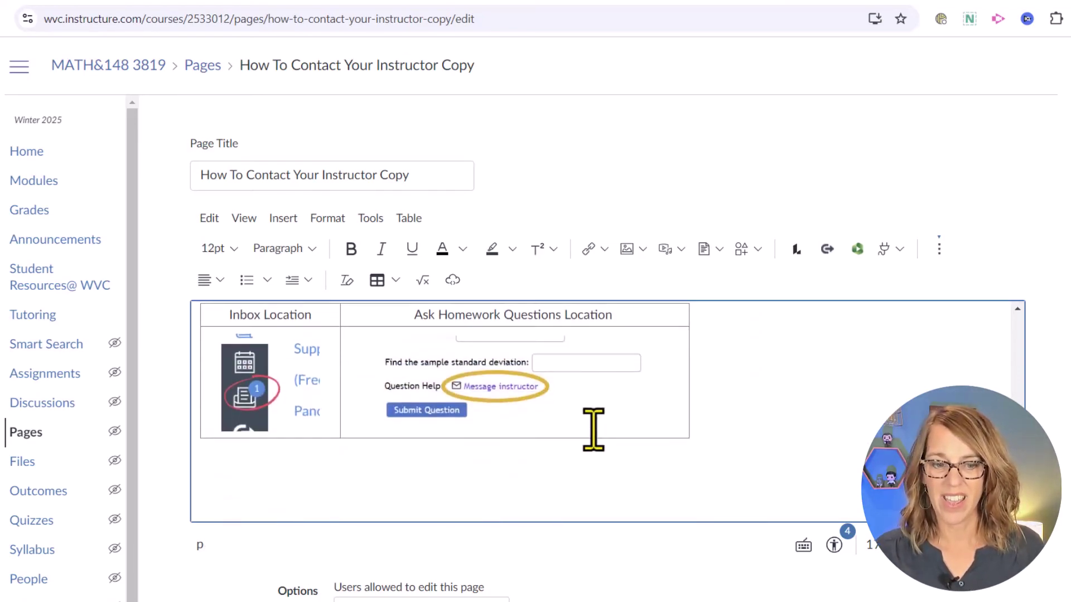
{"action": "scroll", "coordinate": [594, 427], "scroll_direction": "up", "scroll_amount": 8}
{"action": "scroll", "coordinate": [599, 426], "scroll_direction": "up", "scroll_amount": 2}
{"action": "scroll", "coordinate": [600, 426], "scroll_direction": "down", "scroll_amount": 7}
{"action": "scroll", "coordinate": [601, 425], "scroll_direction": "down", "scroll_amount": 5}
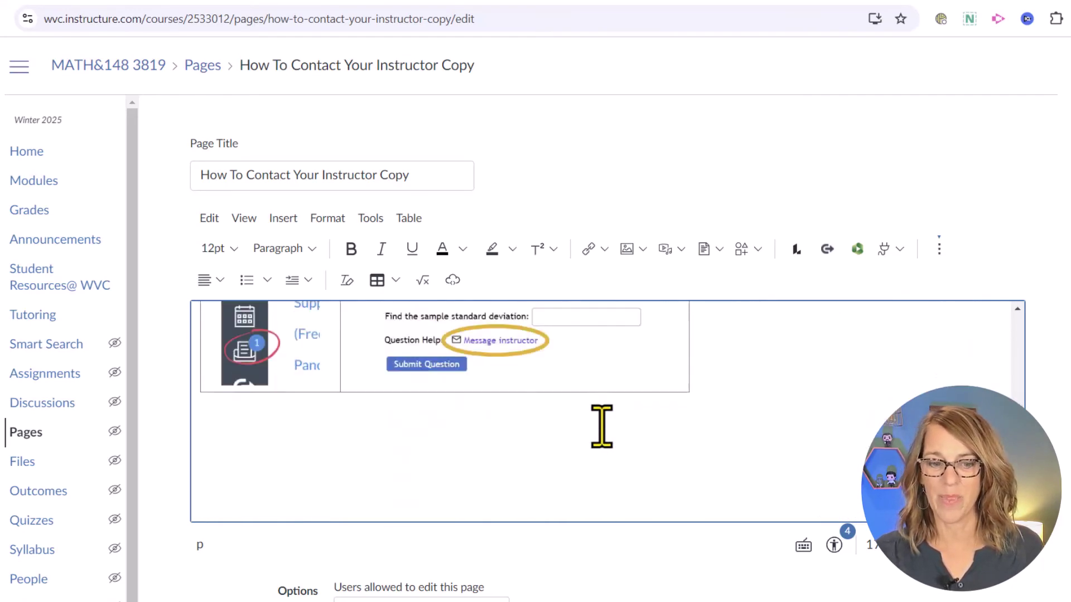
{"action": "scroll", "coordinate": [669, 467], "scroll_direction": "up", "scroll_amount": 3}
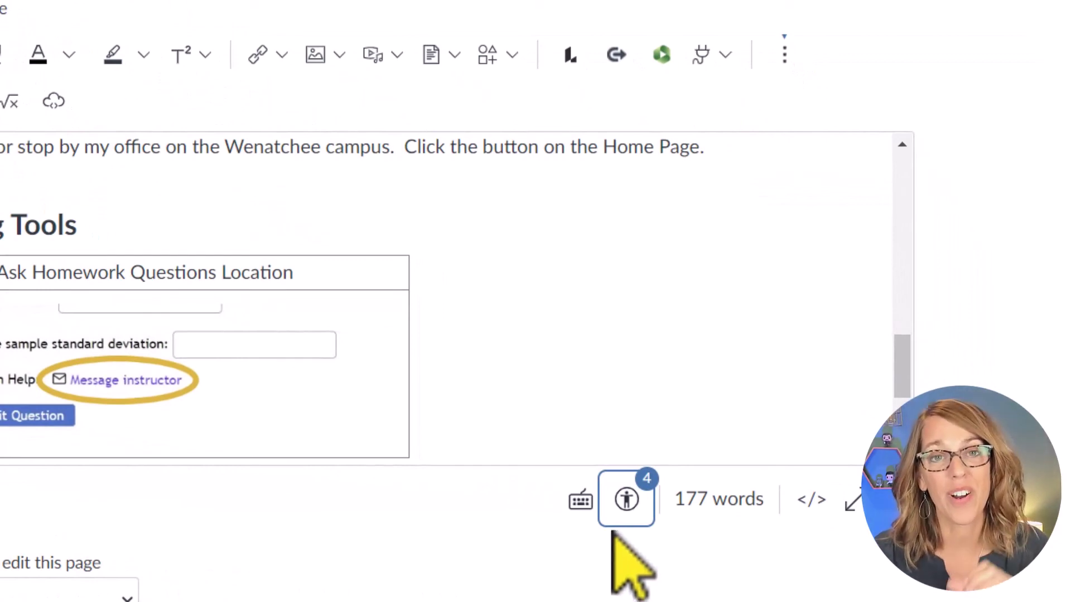
Run the accessibility checker on the page and give the table the caption "How To Message Me Images"
{"action": "left_click", "coordinate": [626, 510]}
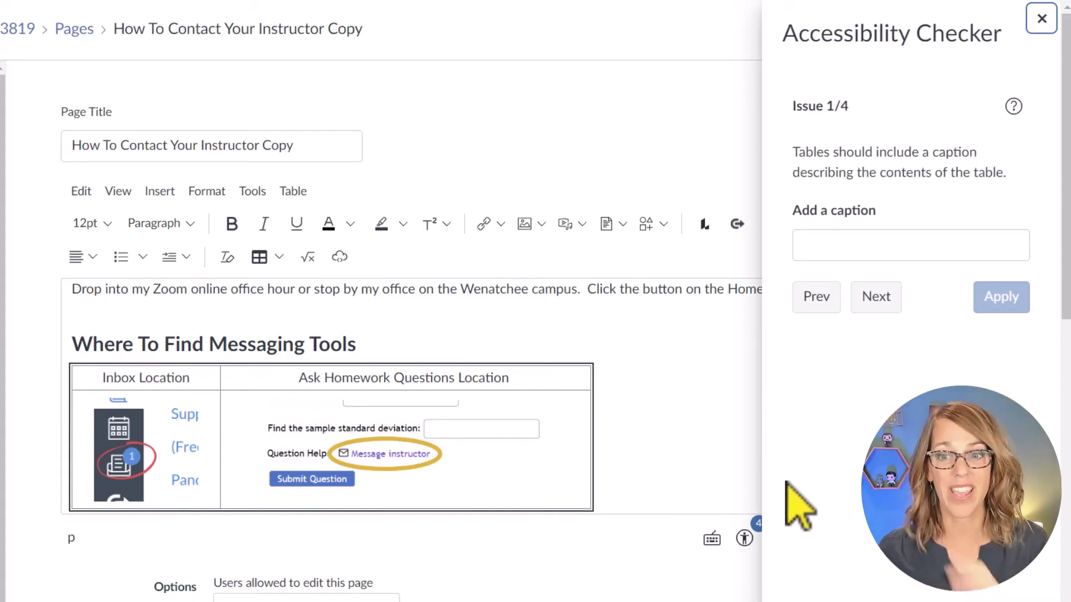
{"action": "left_click", "coordinate": [824, 251]}
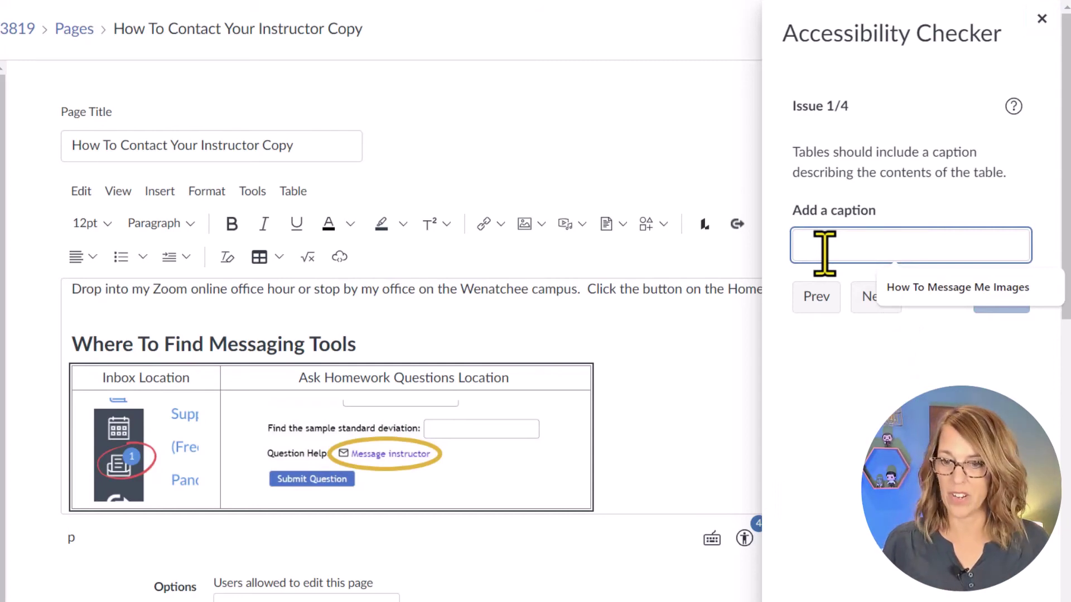
{"action": "type", "text": "How To Message Me Images"}
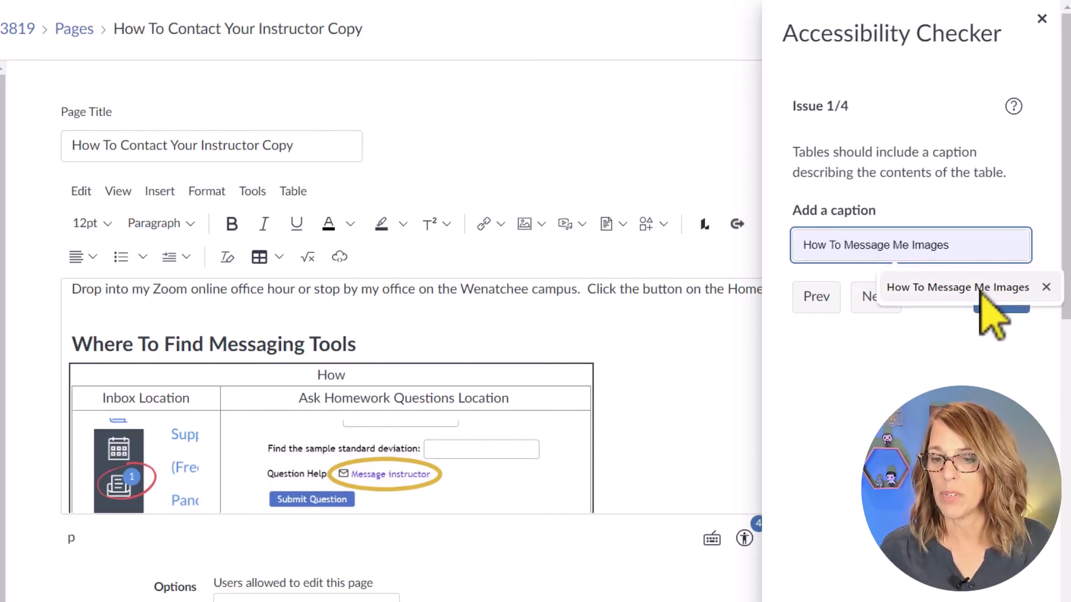
{"action": "left_click", "coordinate": [971, 294]}
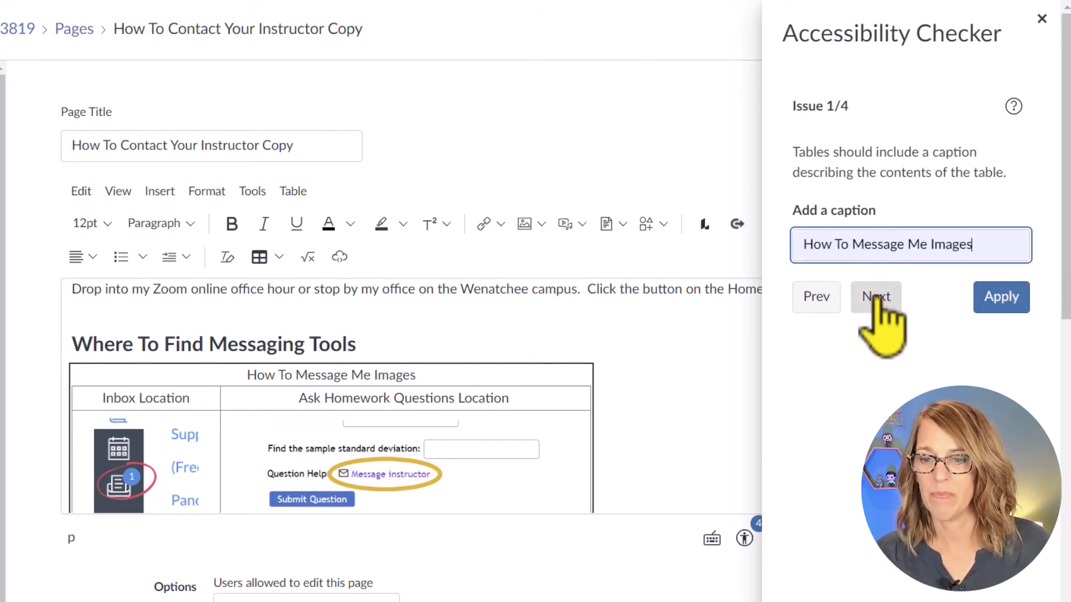
{"action": "left_click", "coordinate": [1002, 304]}
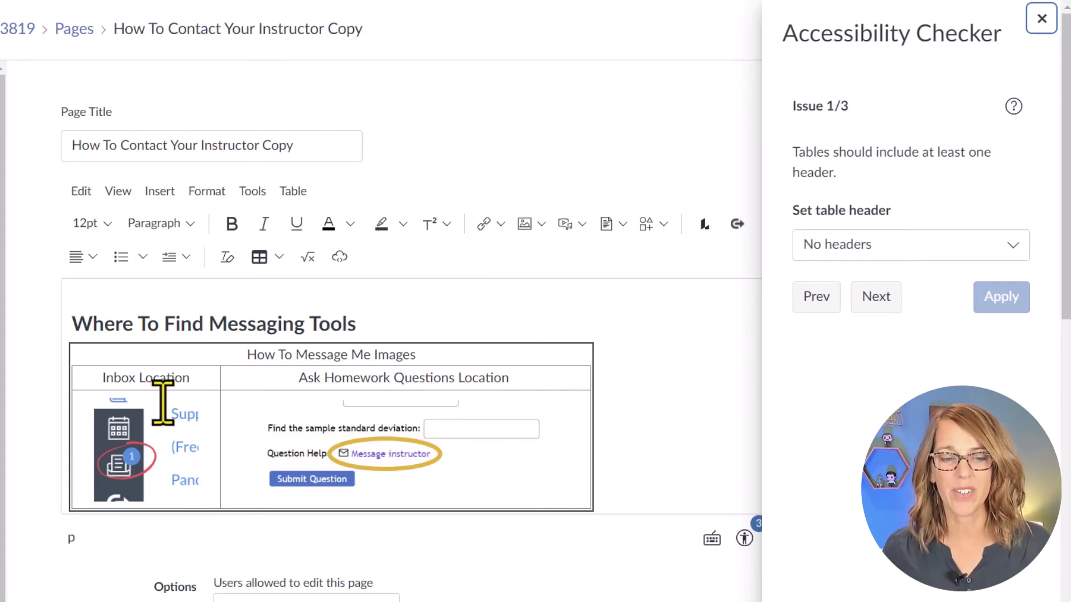
Fix the missing table header issue by setting the messaging tools table to use a header row
{"action": "left_click_drag", "start_coordinate": [79, 378], "coordinate": [430, 376]}
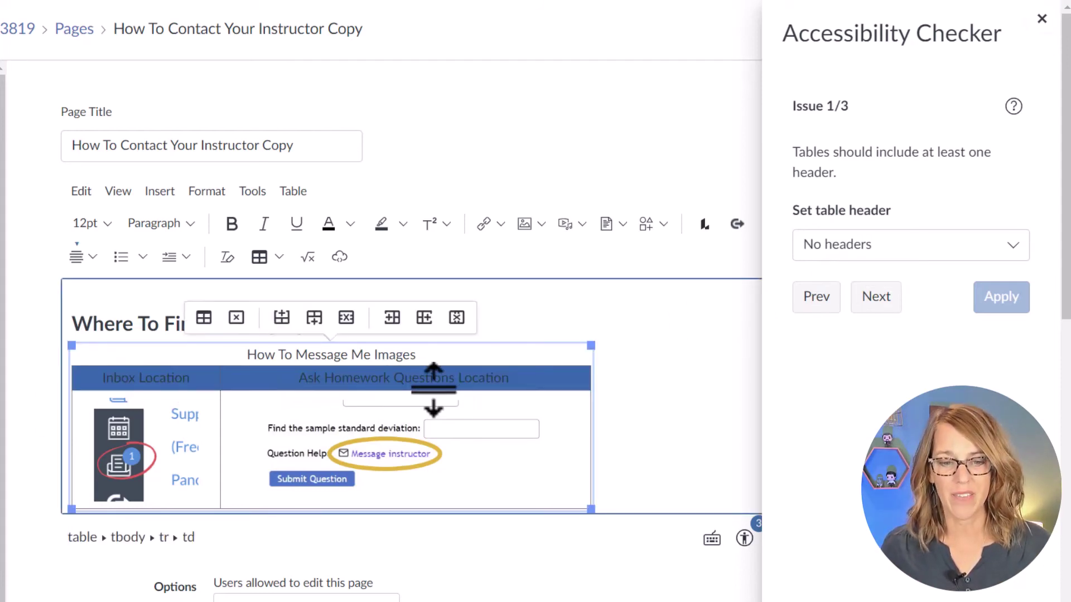
{"action": "left_click", "coordinate": [247, 382]}
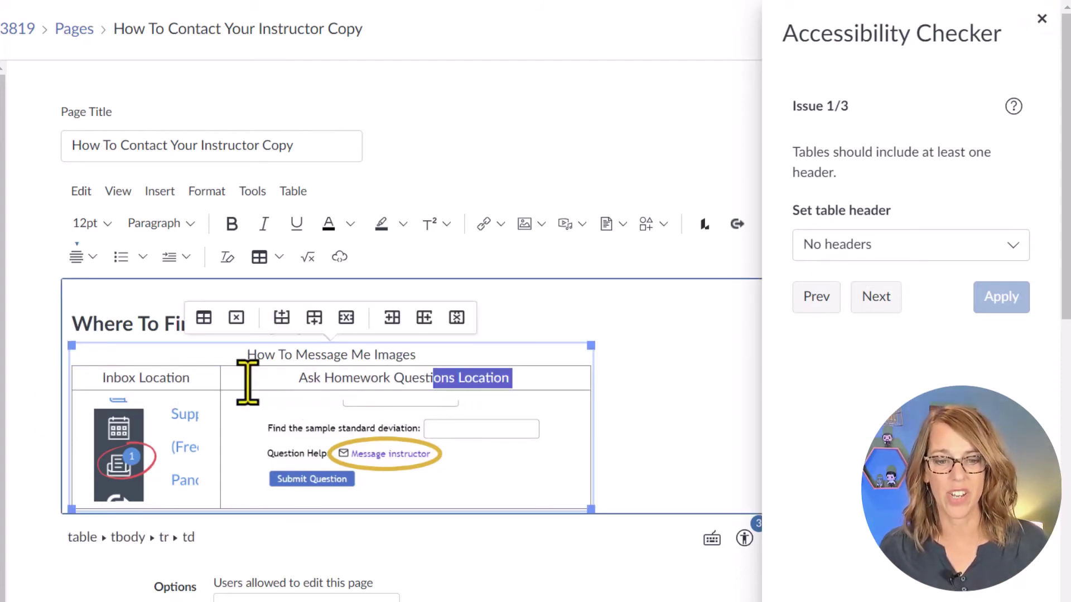
{"action": "left_click", "coordinate": [521, 385]}
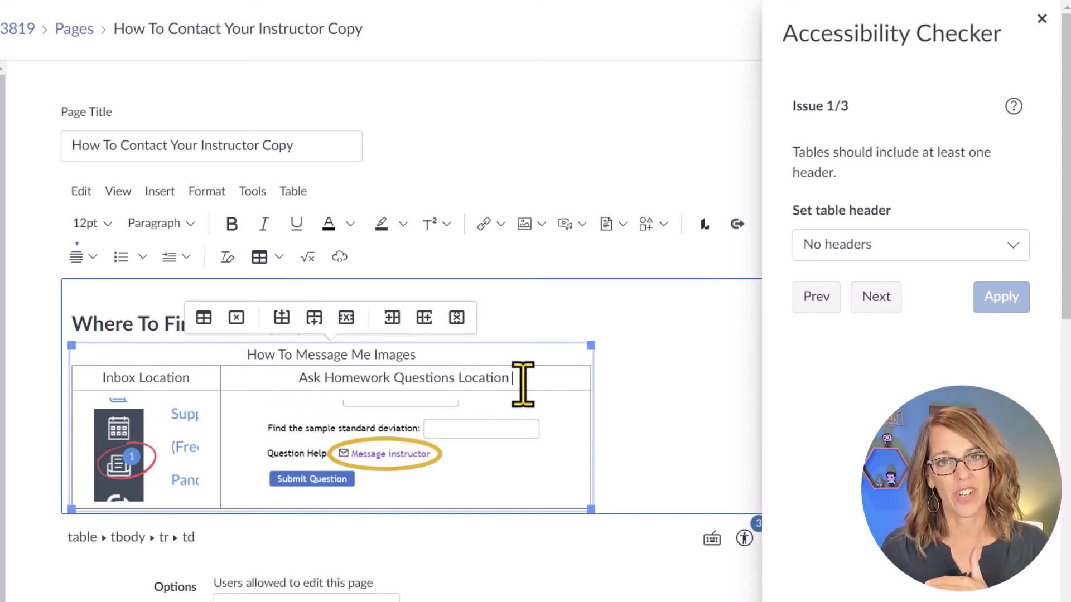
{"action": "left_click", "coordinate": [1021, 256]}
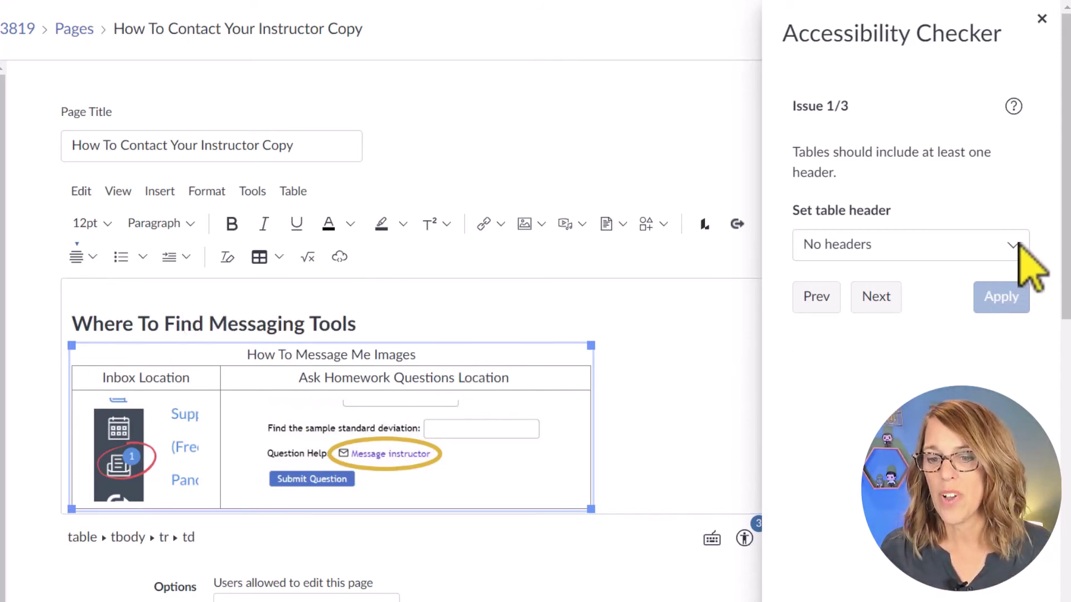
{"action": "left_click", "coordinate": [908, 303]}
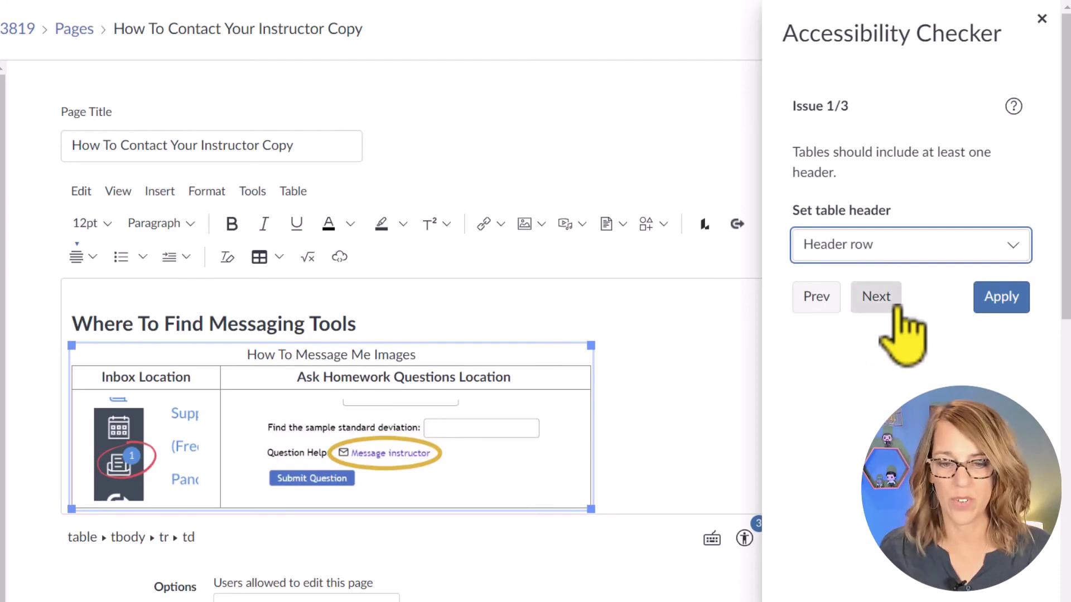
{"action": "left_click", "coordinate": [1002, 298]}
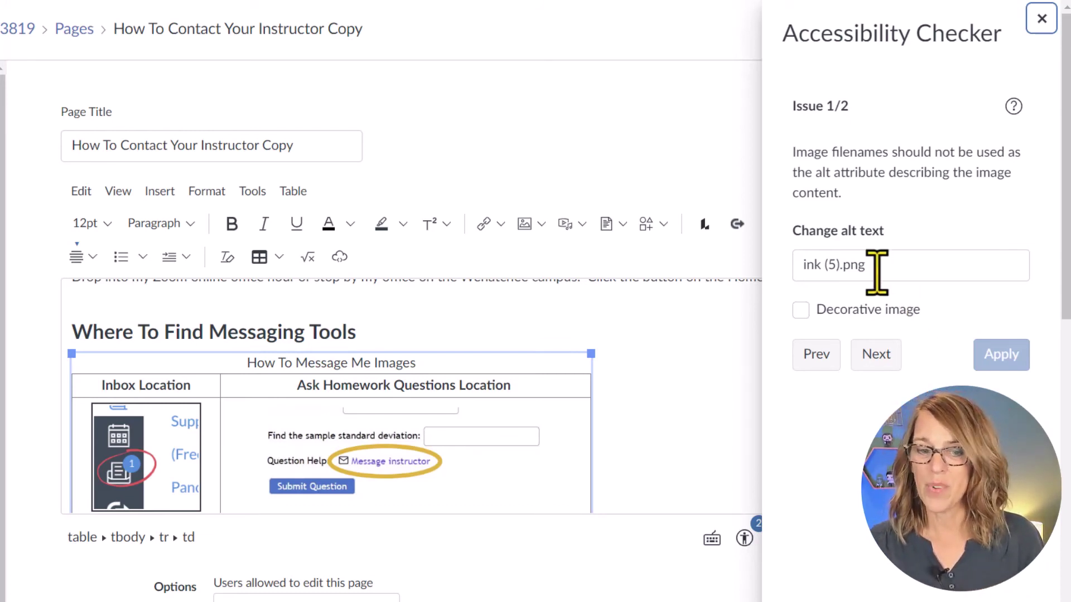
Replace the inbox image's file-name alt text with "Inbox located on the left of your screen" and apply the fix
{"action": "left_click_drag", "start_coordinate": [877, 272], "coordinate": [788, 269]}
{"action": "type", "text": "In"}
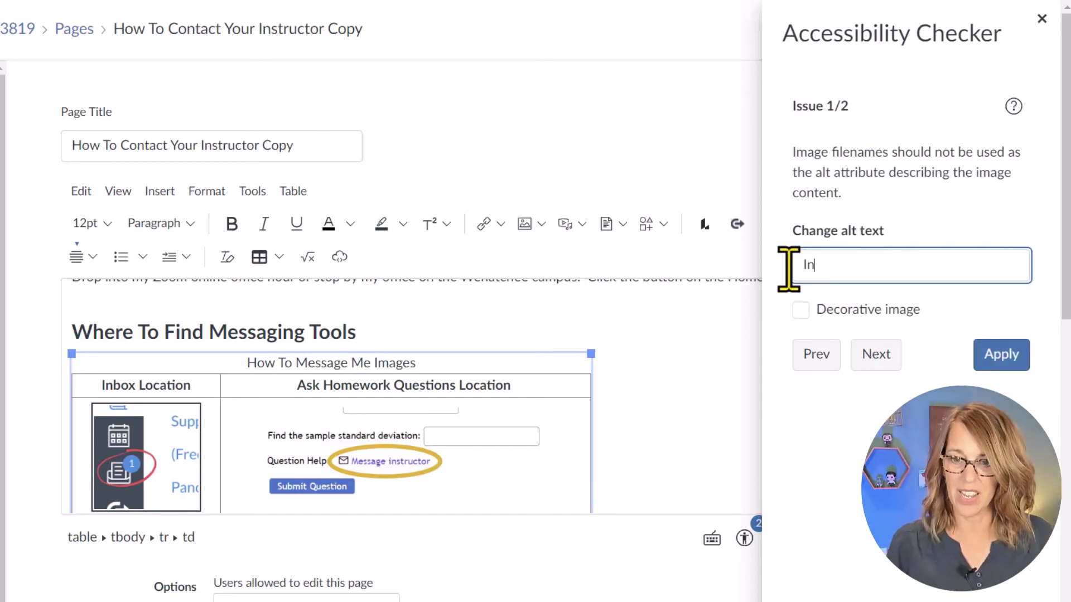
{"action": "type", "text": "box located on the left o"}
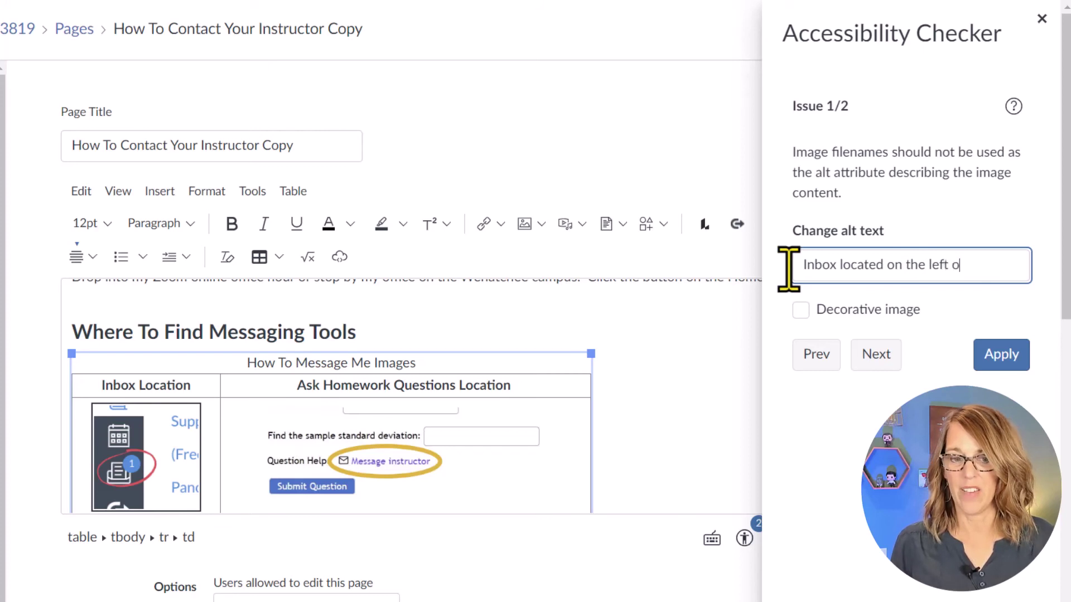
{"action": "type", "text": "f y"}
{"action": "key", "text": "BackSpace"}
{"action": "type", "text": "yo"}
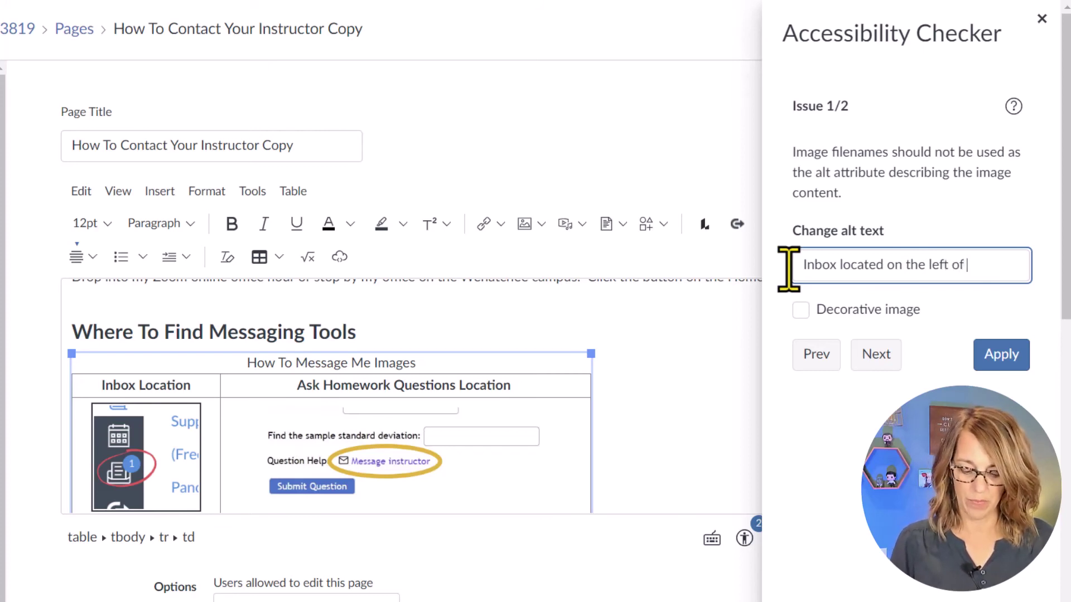
{"action": "type", "text": "ur screen"}
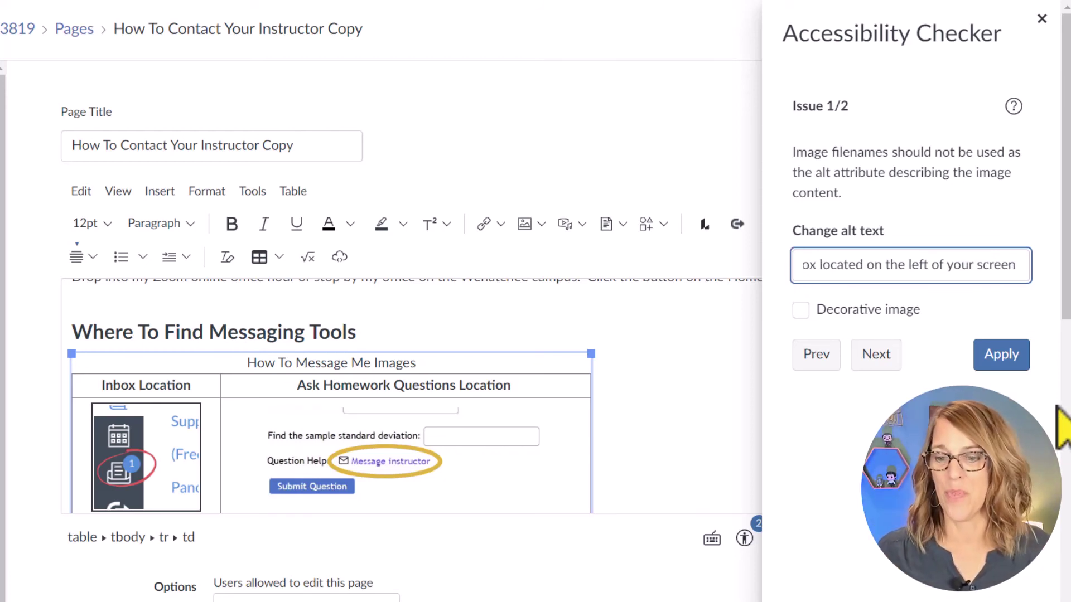
{"action": "left_click", "coordinate": [1009, 363]}
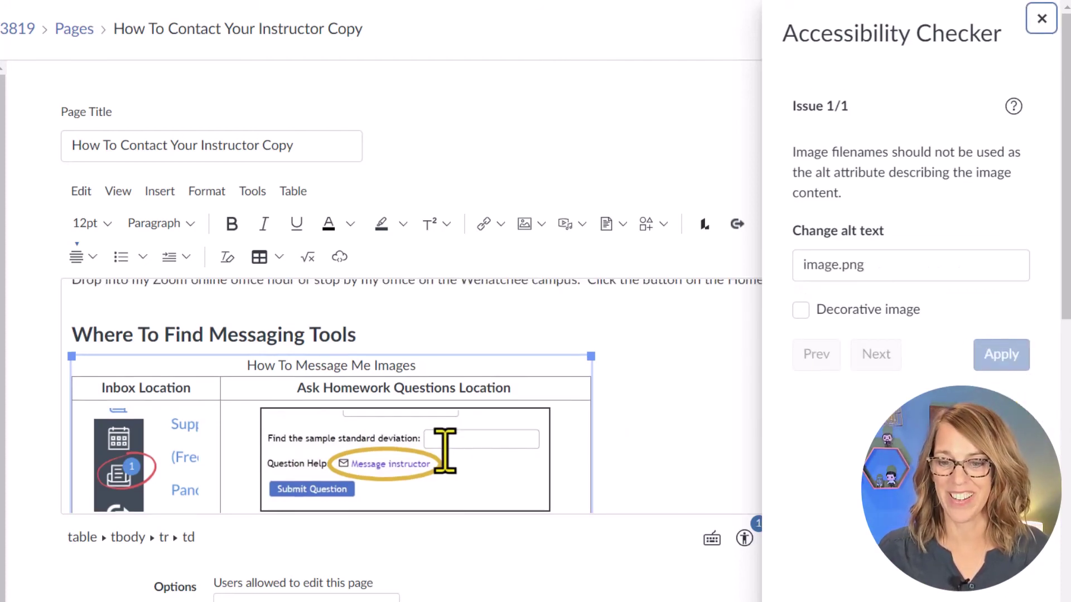
Set the homework question image's alt text to "Message Instructor Link is located at the bottom of each homework question" and apply it
{"action": "left_click_drag", "start_coordinate": [870, 266], "coordinate": [789, 268]}
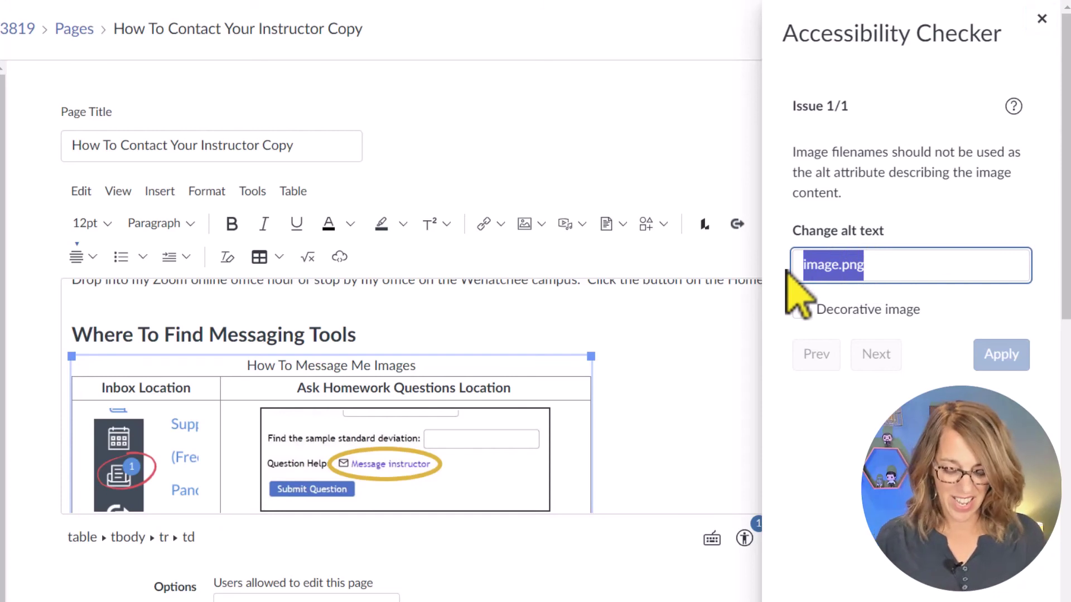
{"action": "type", "text": "Message In"}
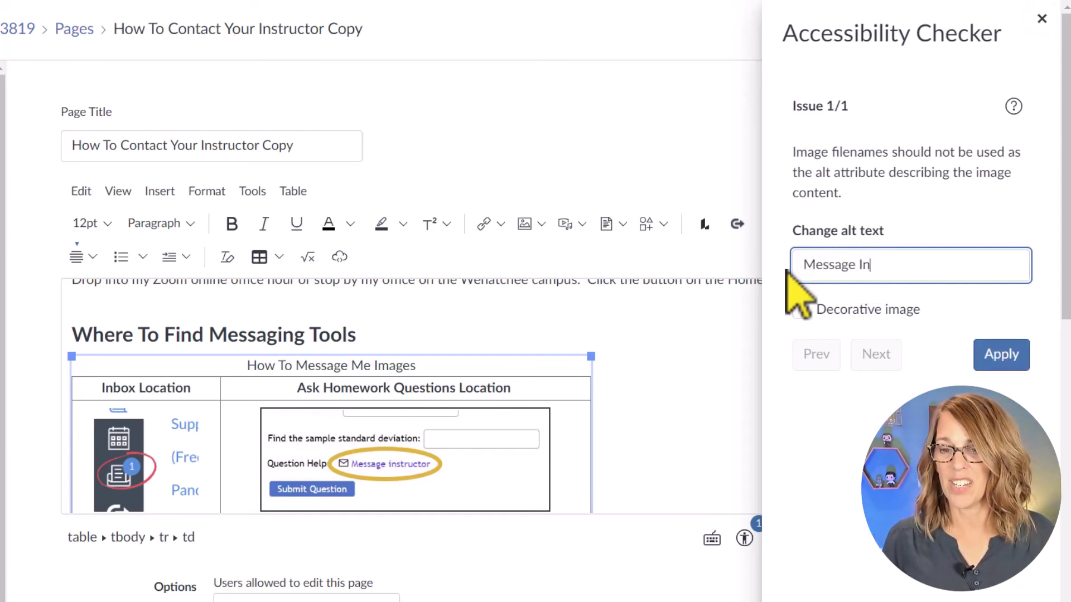
{"action": "type", "text": "structor Link is located "}
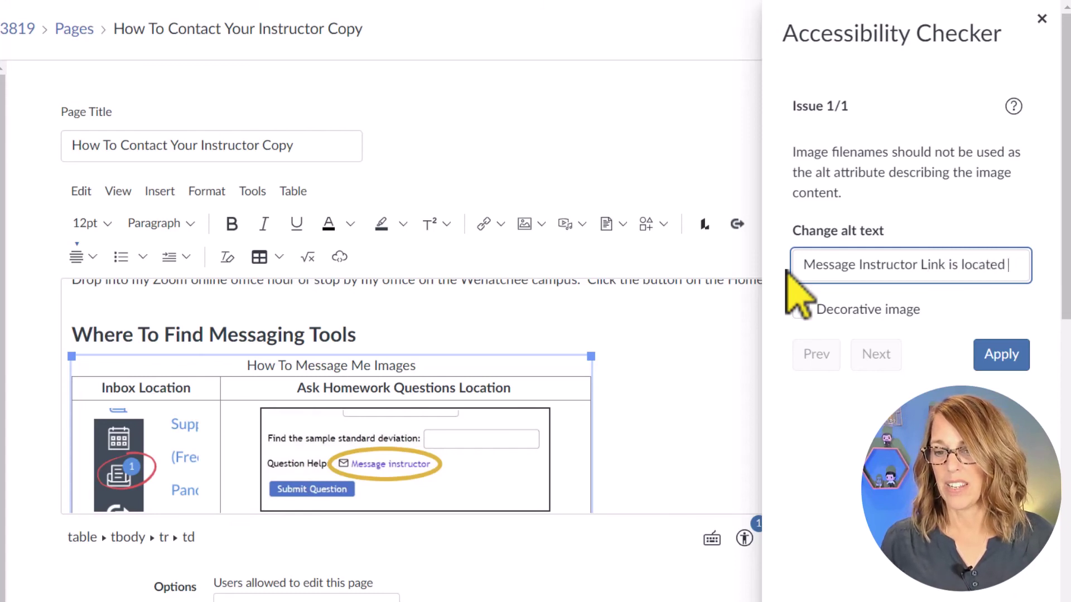
{"action": "type", "text": "at the bottom of"}
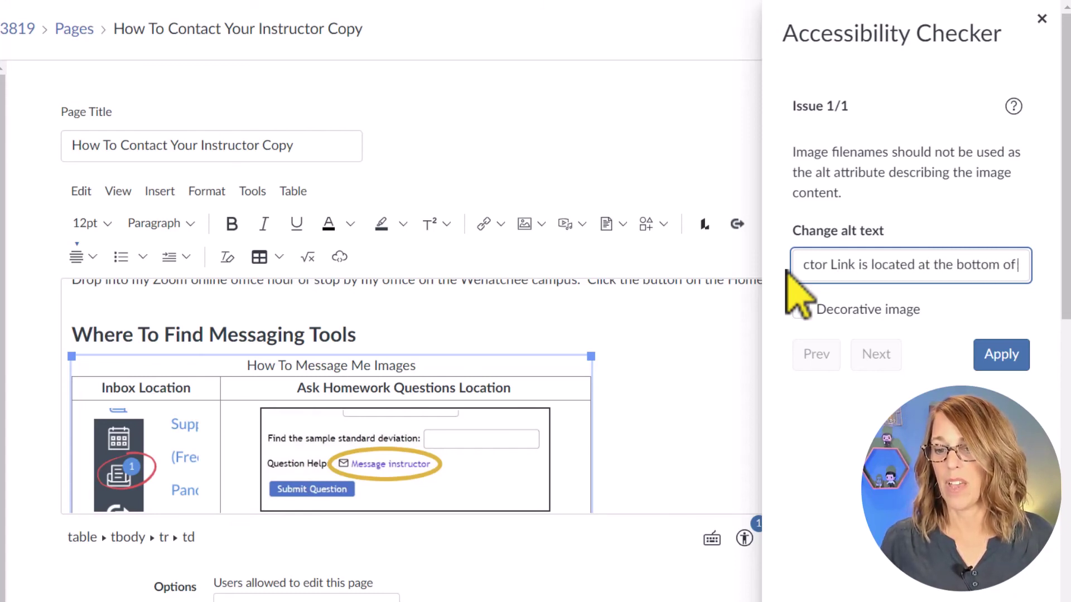
{"action": "type", "text": " each homewo"}
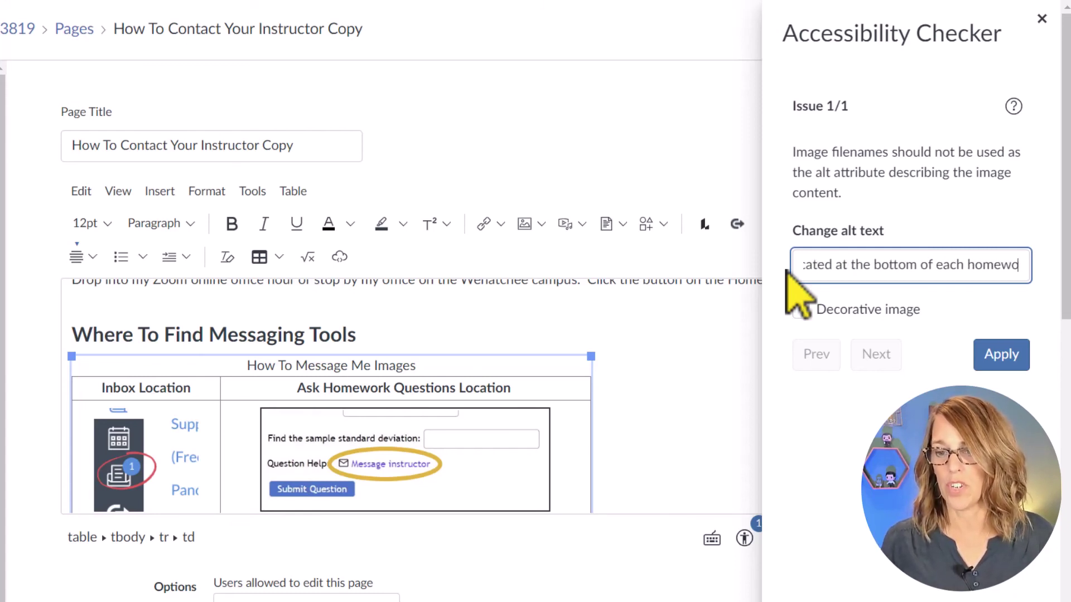
{"action": "type", "text": "rk question"}
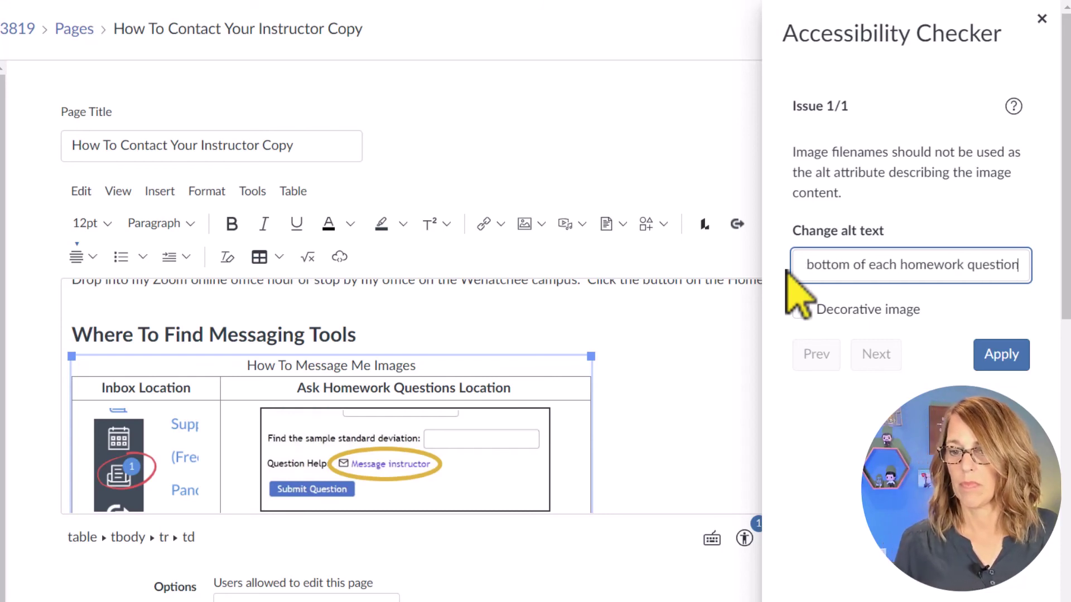
{"action": "left_click", "coordinate": [988, 367]}
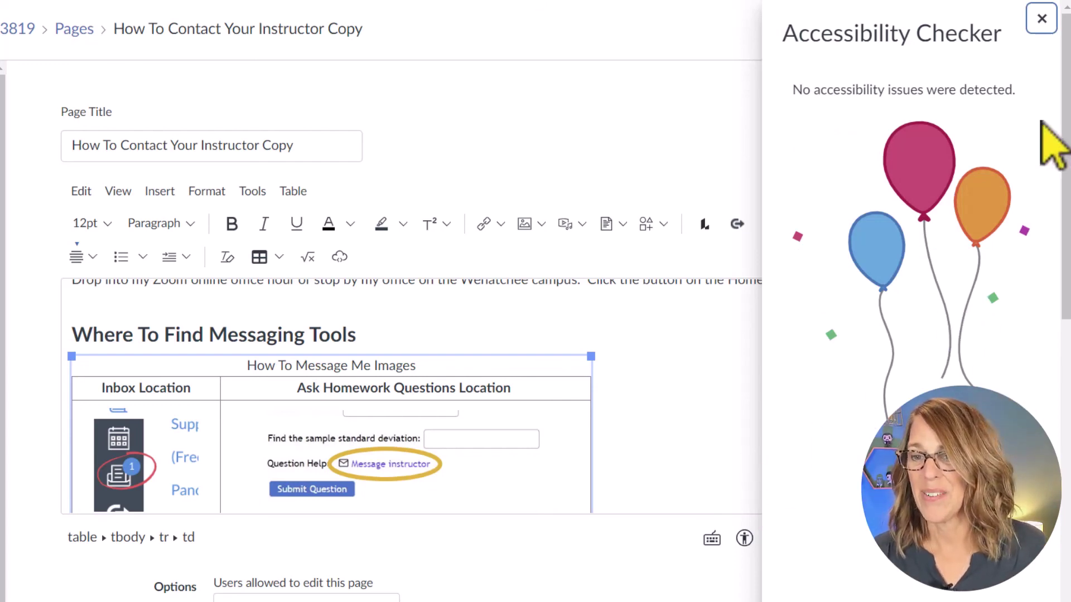
Save the page without publishing it and check the instructor photo's accessibility score on the saved page
{"action": "left_click", "coordinate": [1041, 17]}
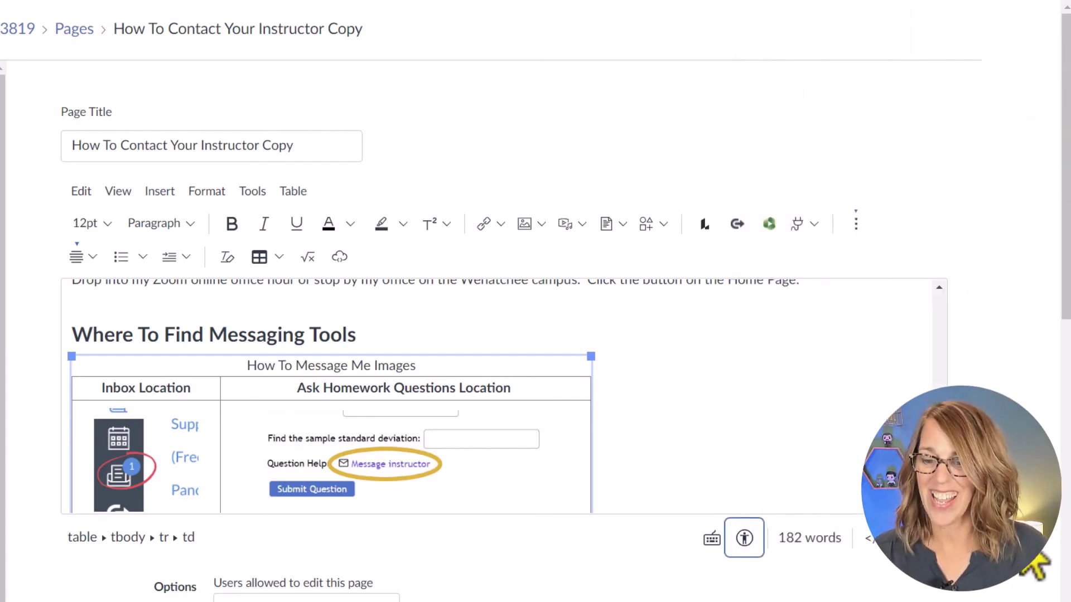
{"action": "scroll", "coordinate": [1042, 558], "scroll_direction": "down", "scroll_amount": 10}
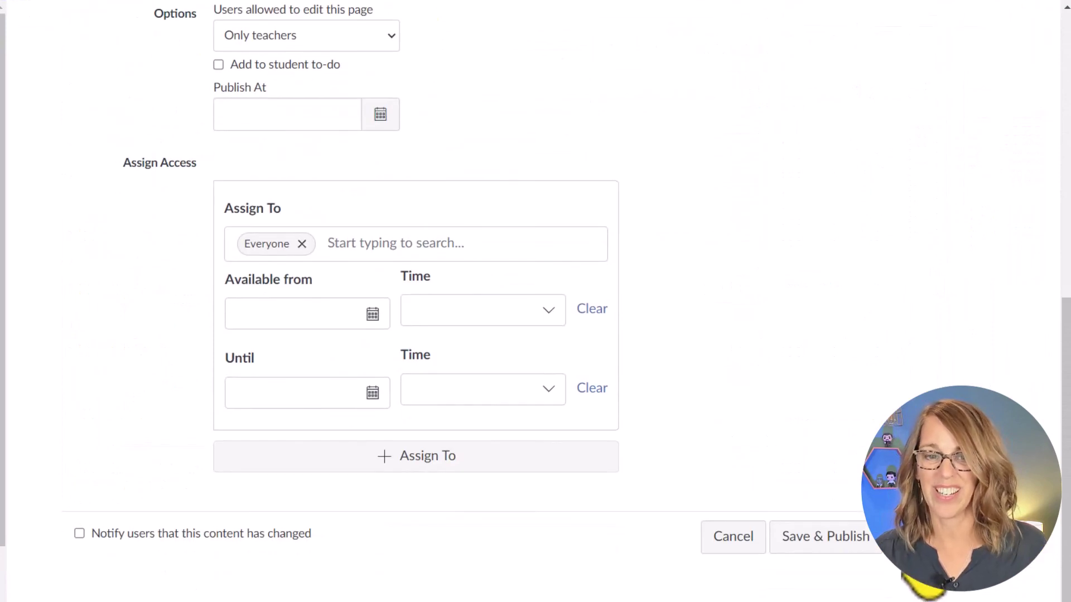
{"action": "left_click", "coordinate": [837, 536]}
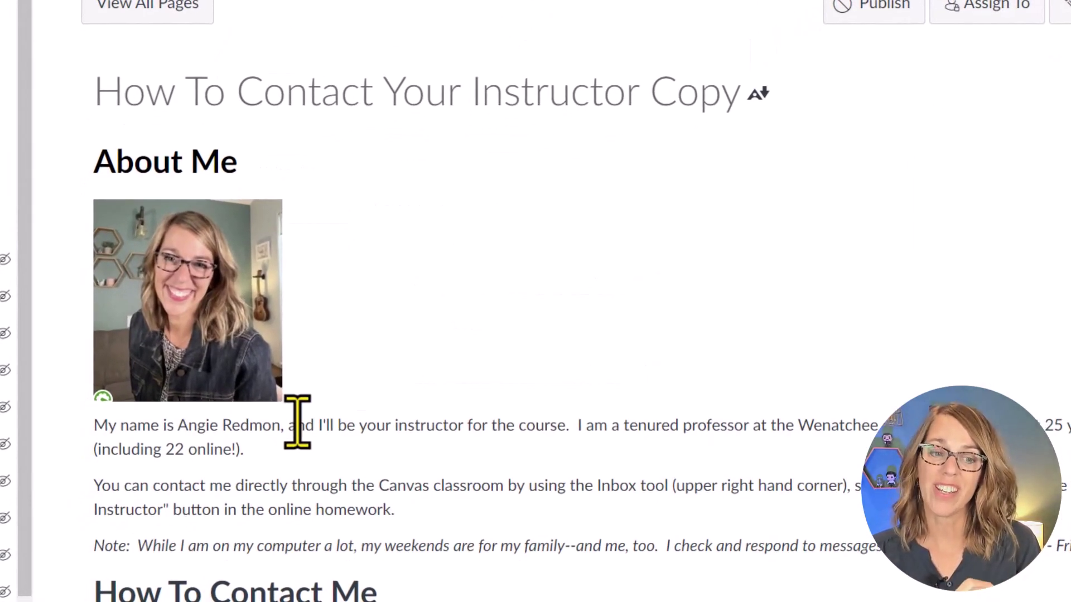
{"action": "mouse_move", "coordinate": [106, 398]}
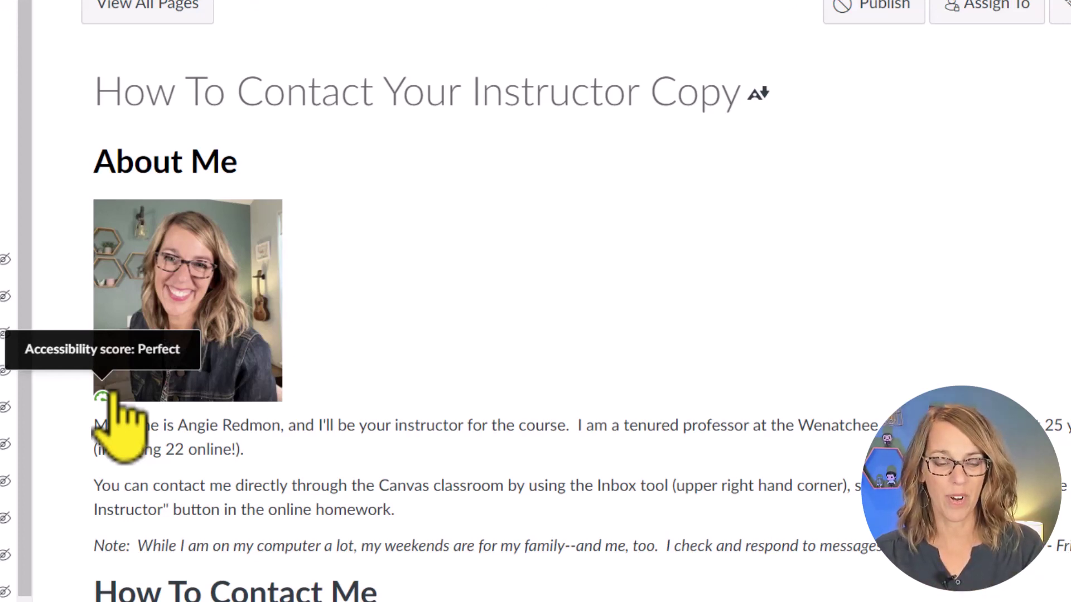
{"action": "scroll", "coordinate": [552, 418], "scroll_direction": "down", "scroll_amount": 10}
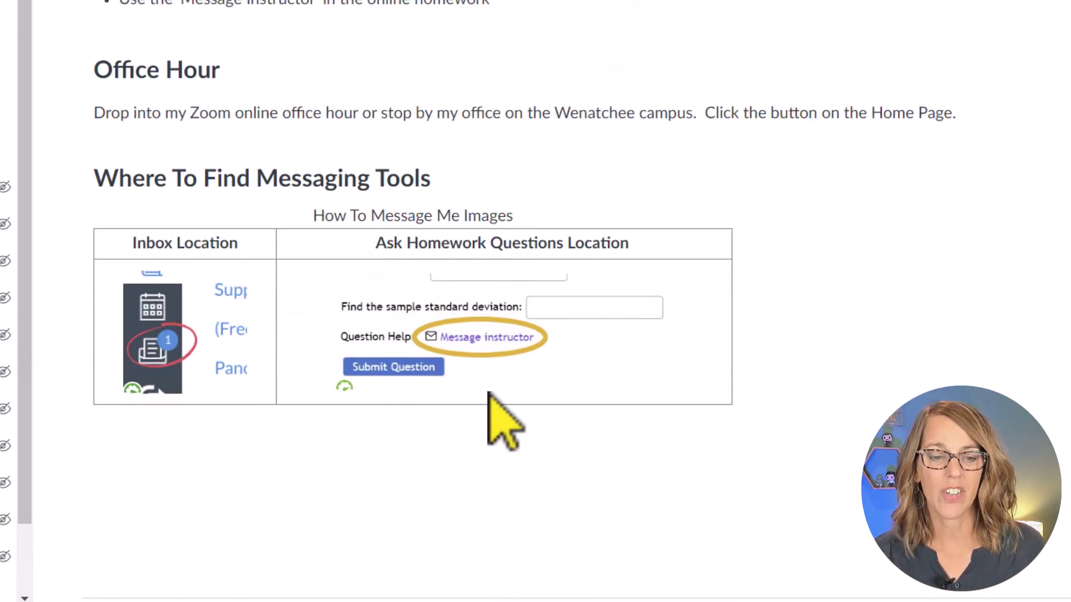